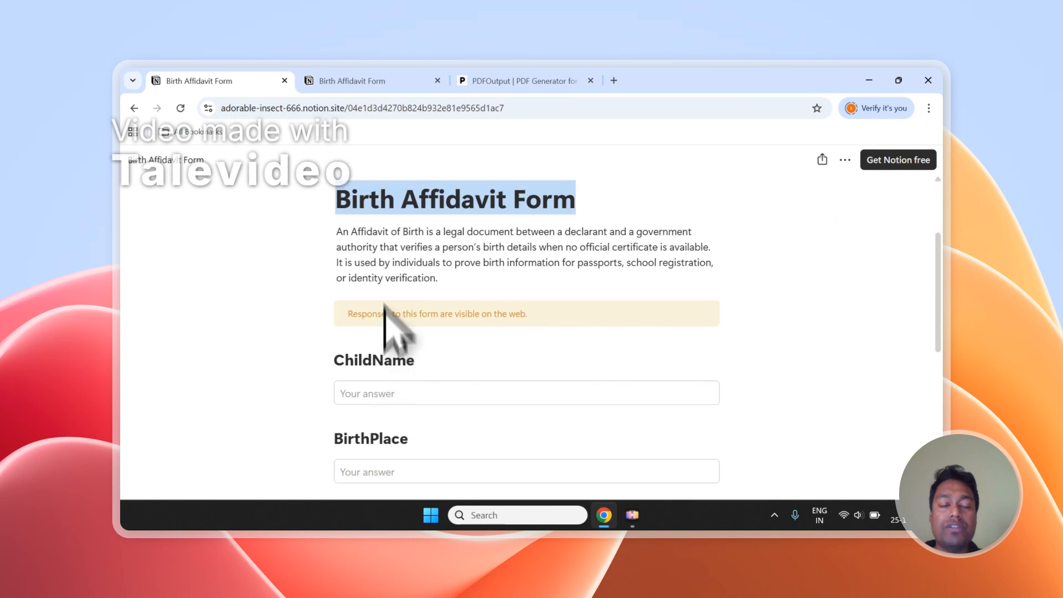
- Review the Birth Affidavit Form's questions and the responses page that collects its entries
scroll(368, 320, "down", 6)
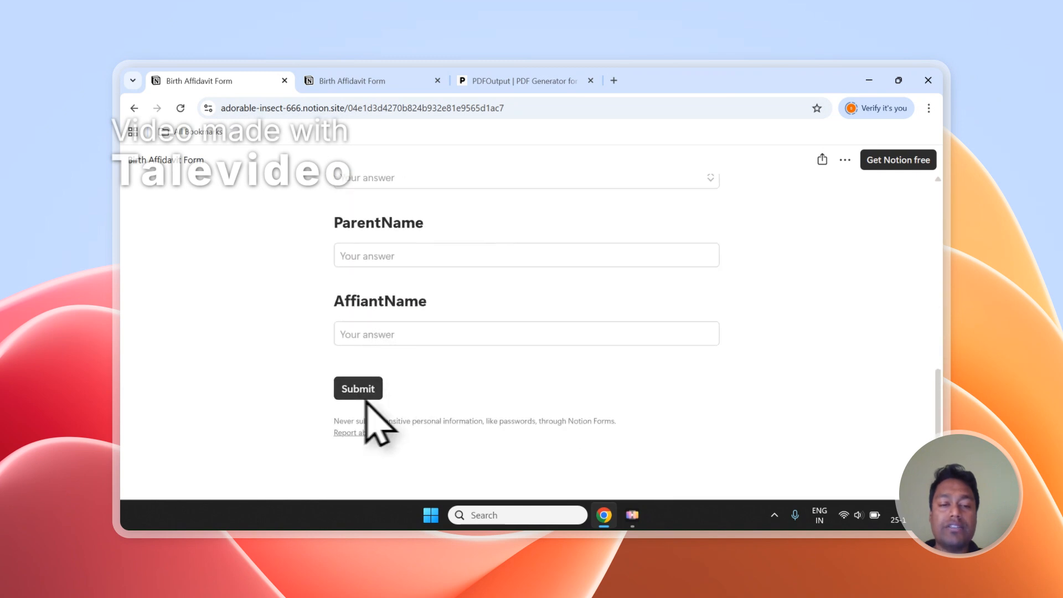
left_click(388, 82)
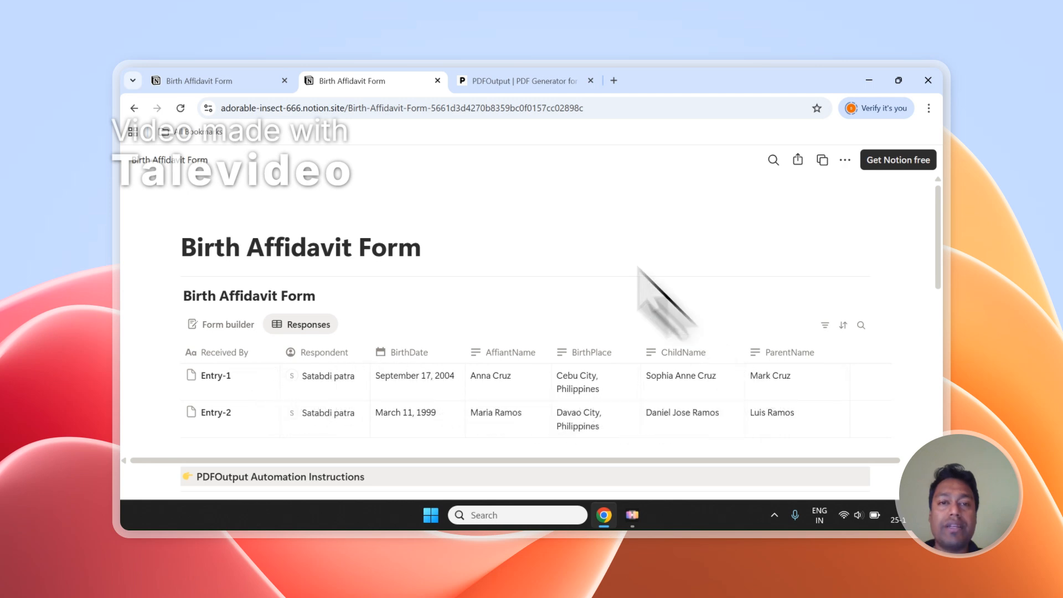
left_click(257, 78)
left_click(364, 78)
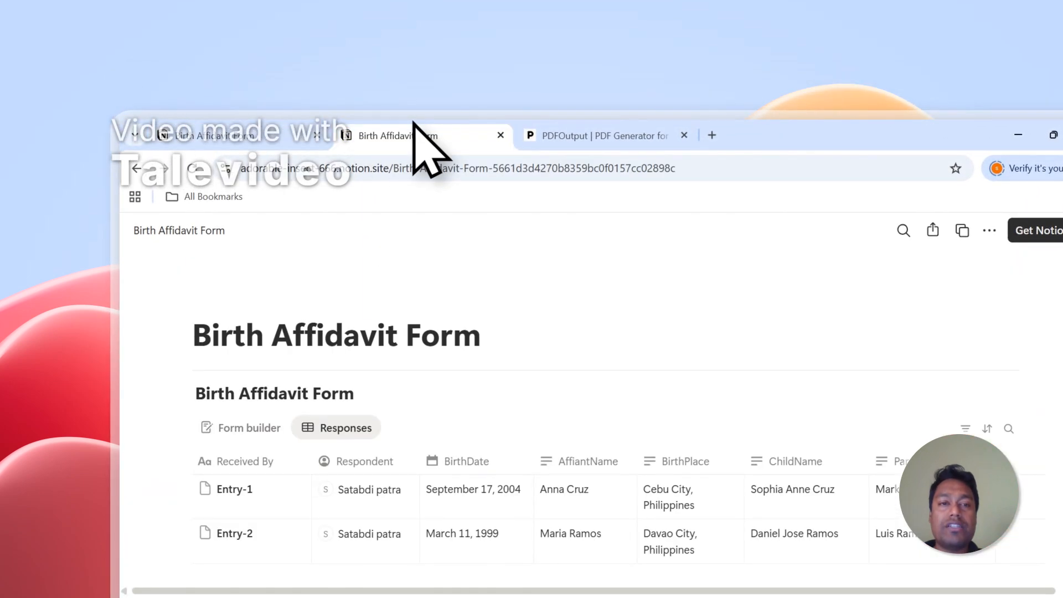
left_click(268, 123)
left_click(420, 117)
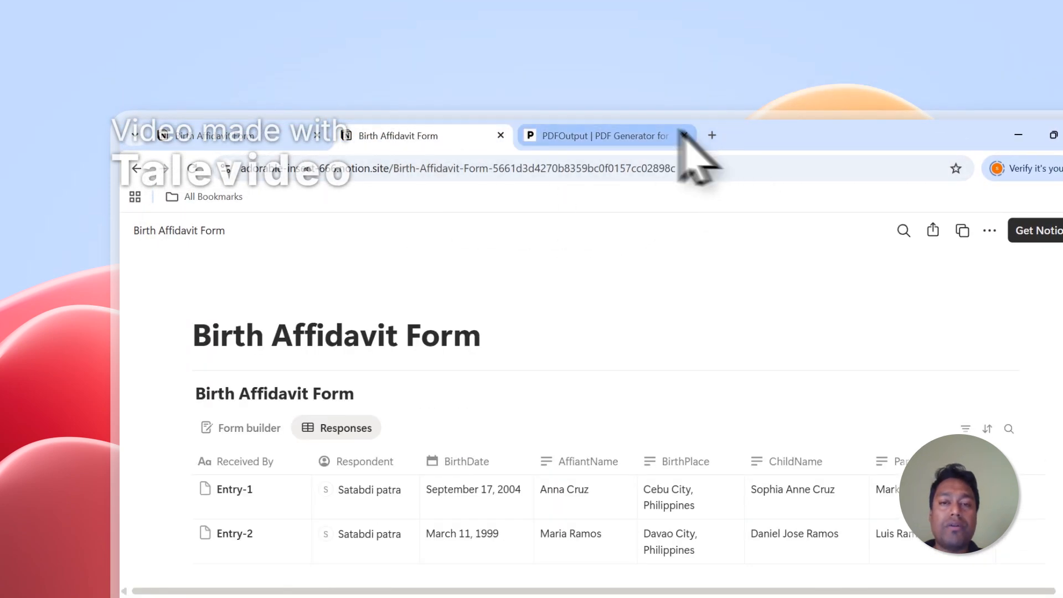
- Read the PDFOutput home page on generating PDFs from Google Docs with a Notion database, comparing it with the responses page
left_click(578, 123)
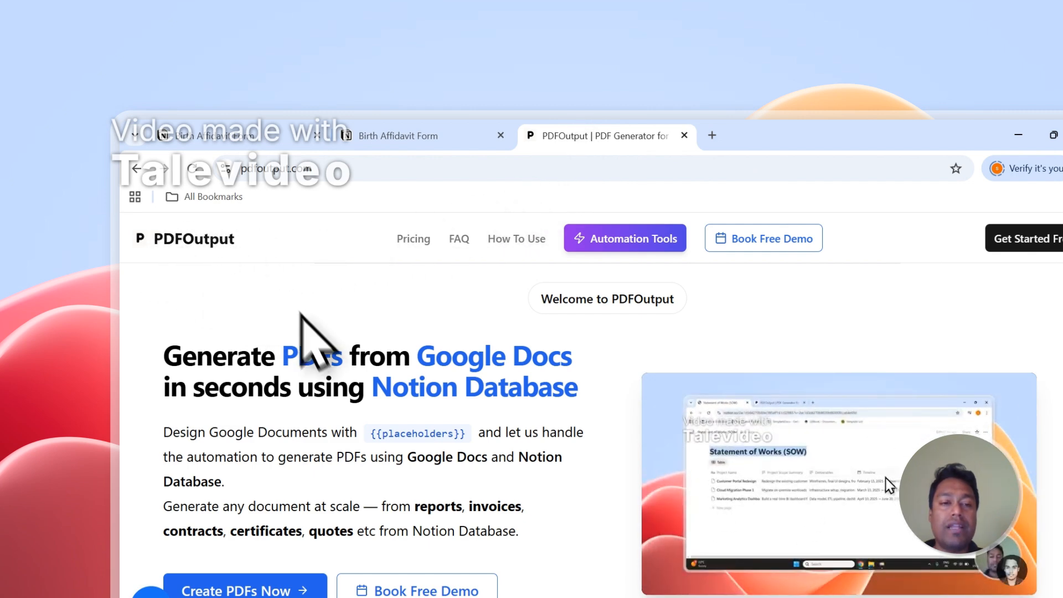
double_click(295, 355)
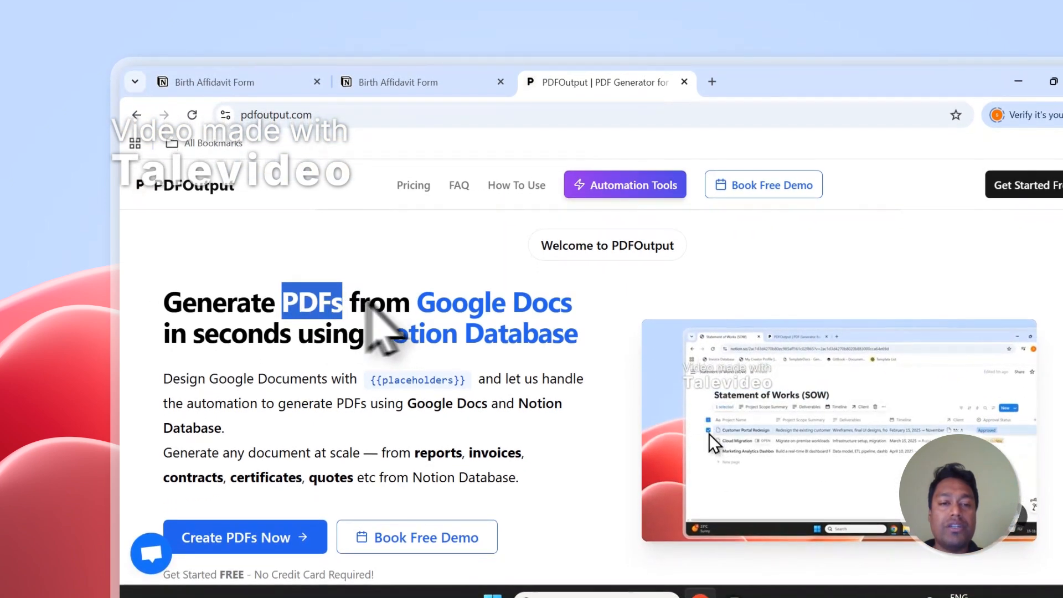
left_click_drag(416, 298, 559, 299)
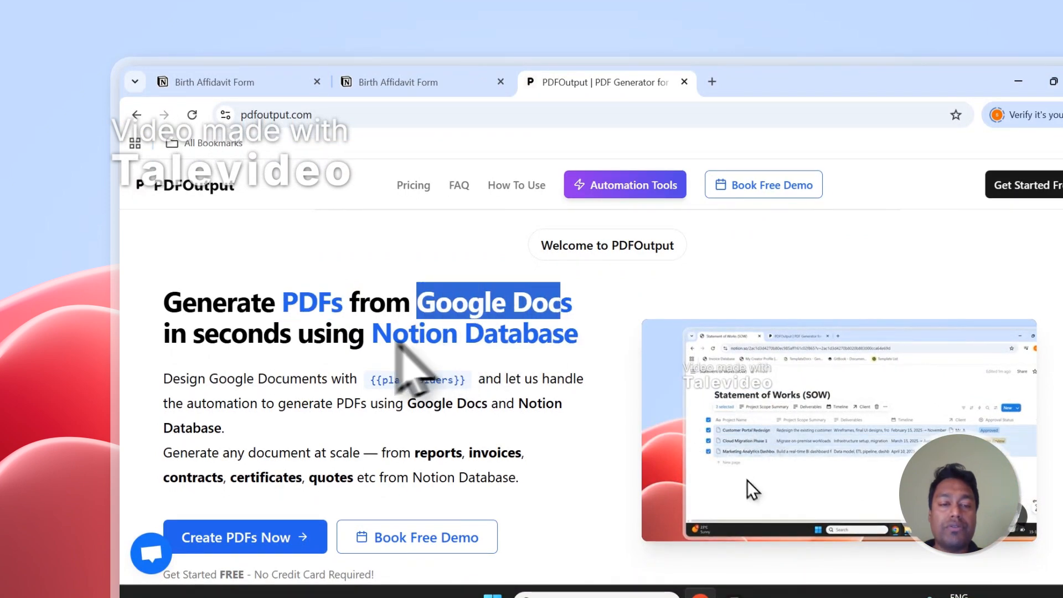
left_click_drag(372, 339, 611, 339)
left_click(585, 340)
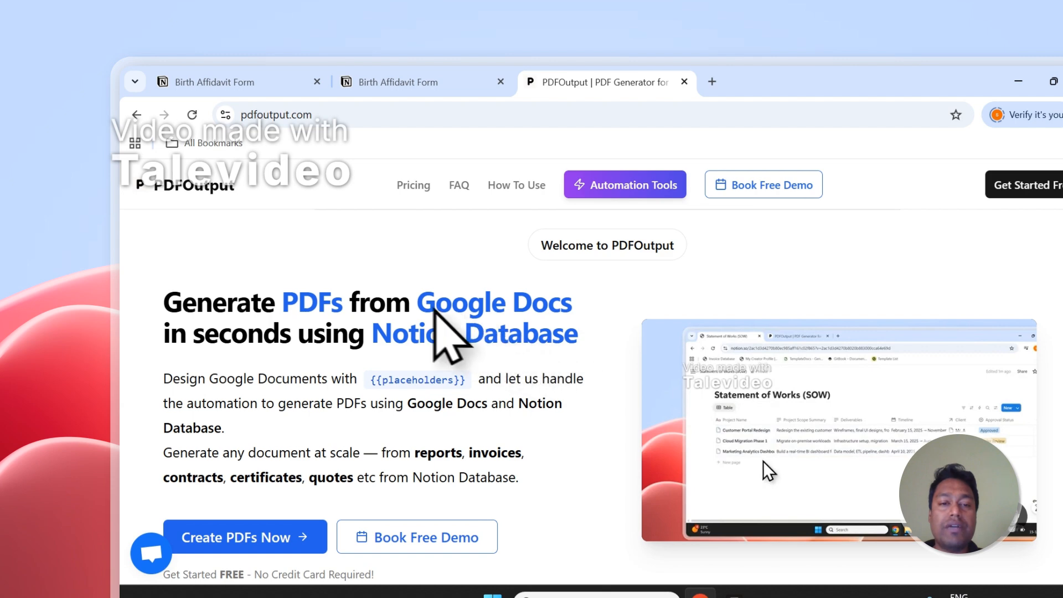
left_click_drag(417, 303, 551, 327)
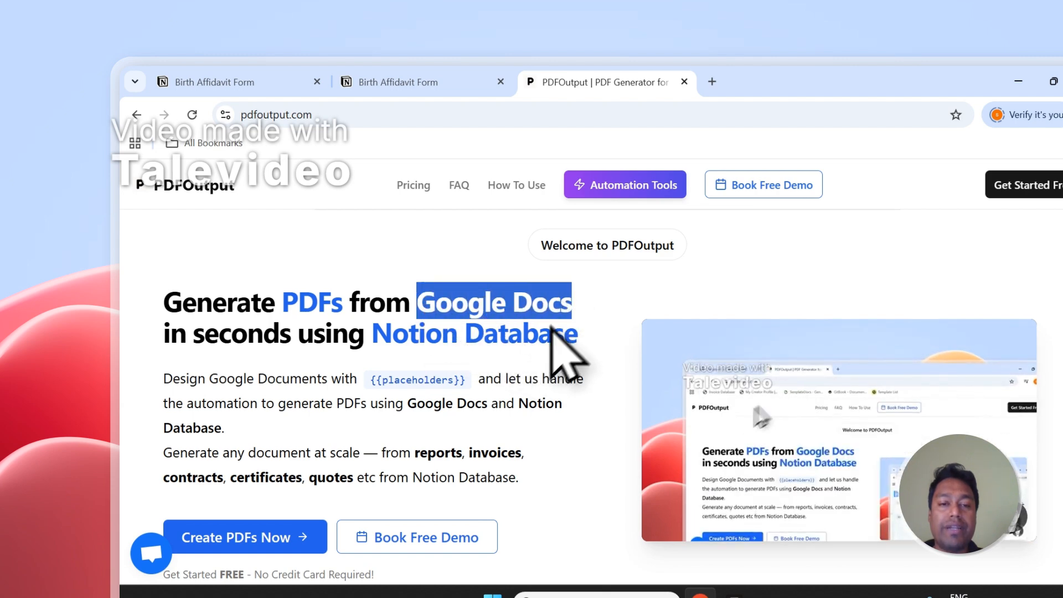
scroll(498, 349, "down", 2)
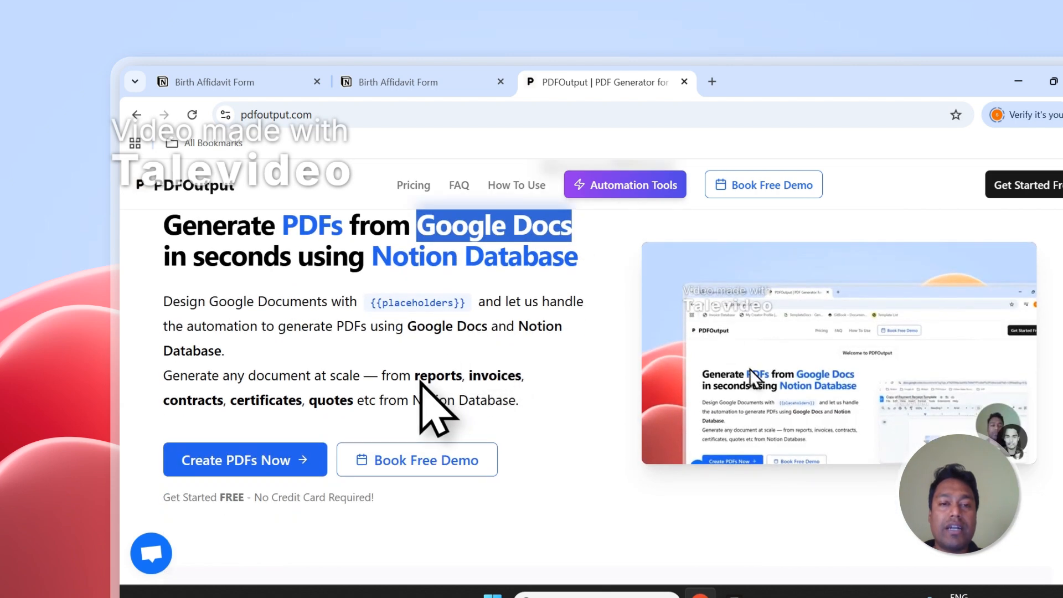
left_click(427, 82)
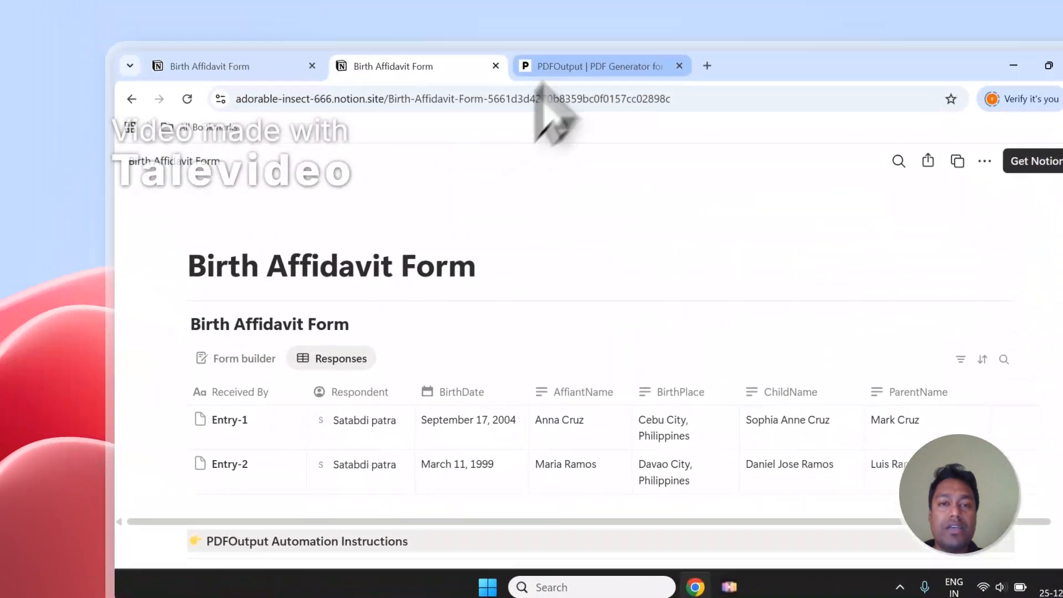
left_click(548, 68)
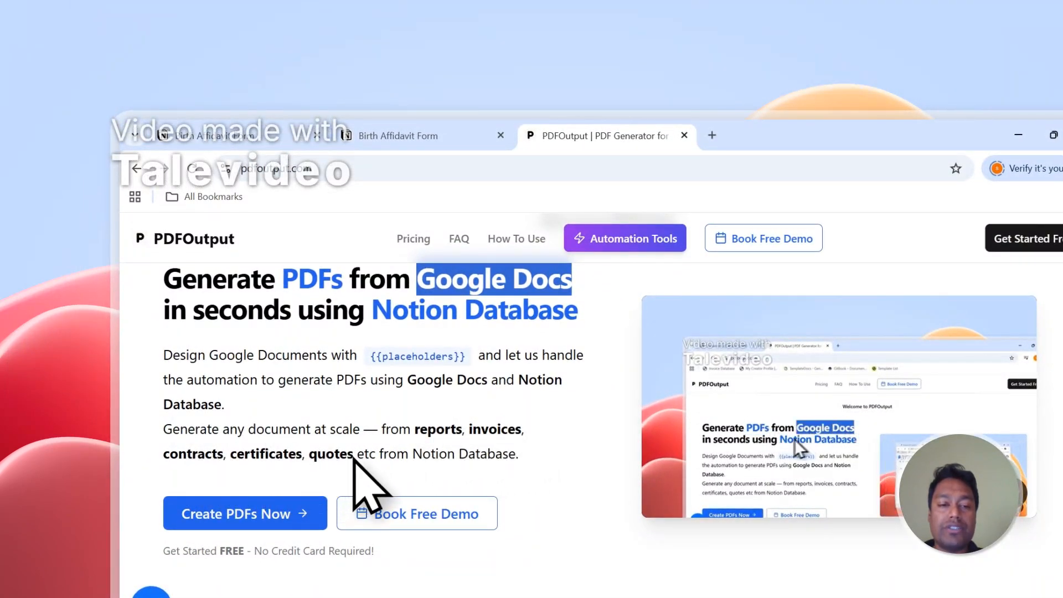
left_click_drag(354, 459, 416, 430)
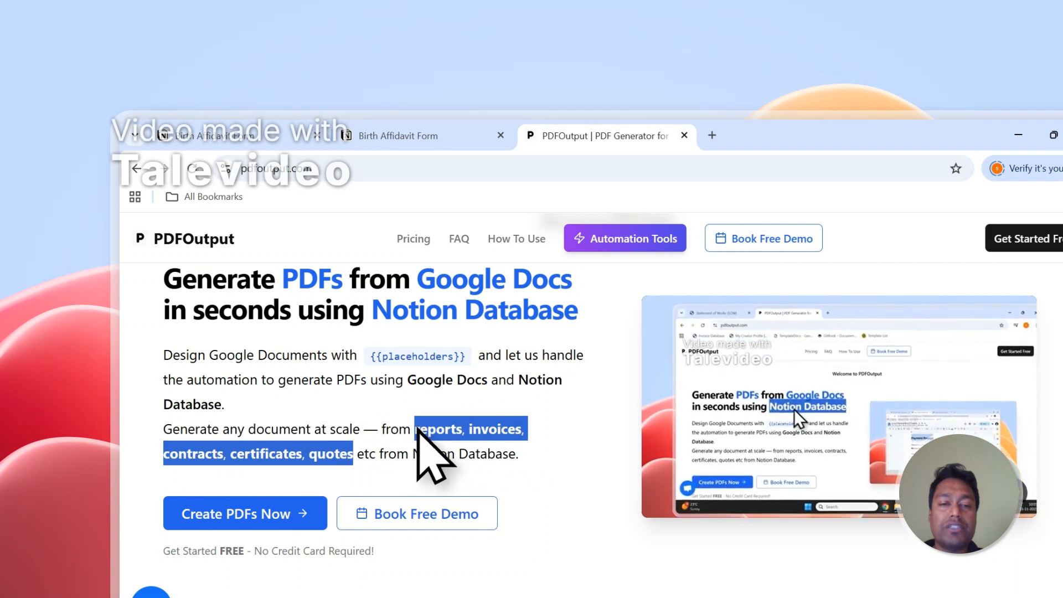
left_click(419, 431)
scroll(474, 391, "up", 2)
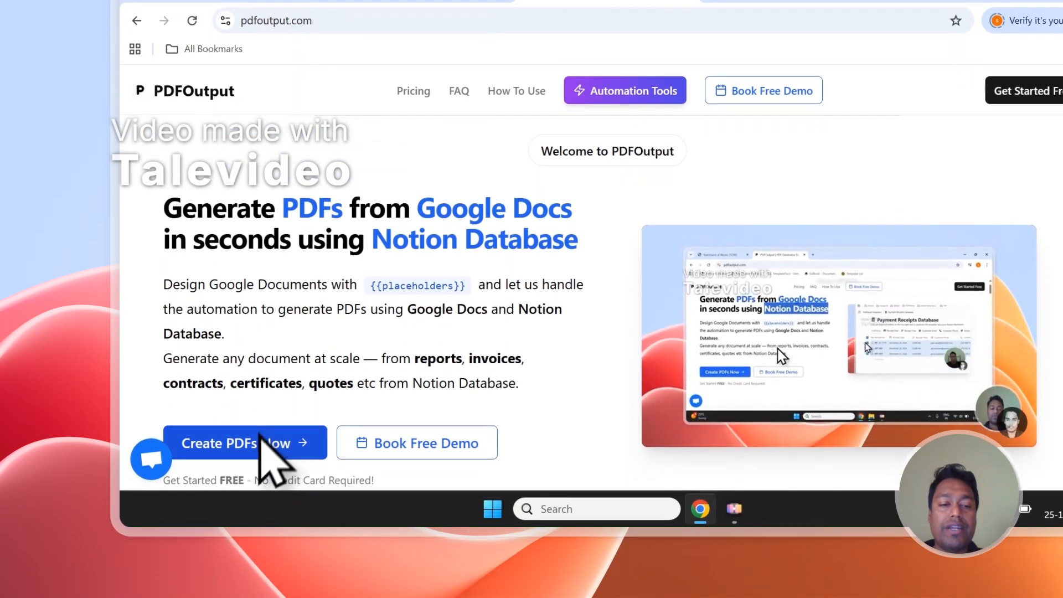
- Sign in to PDFOutput with the third listed Google account and grant the requested access
left_click(258, 588)
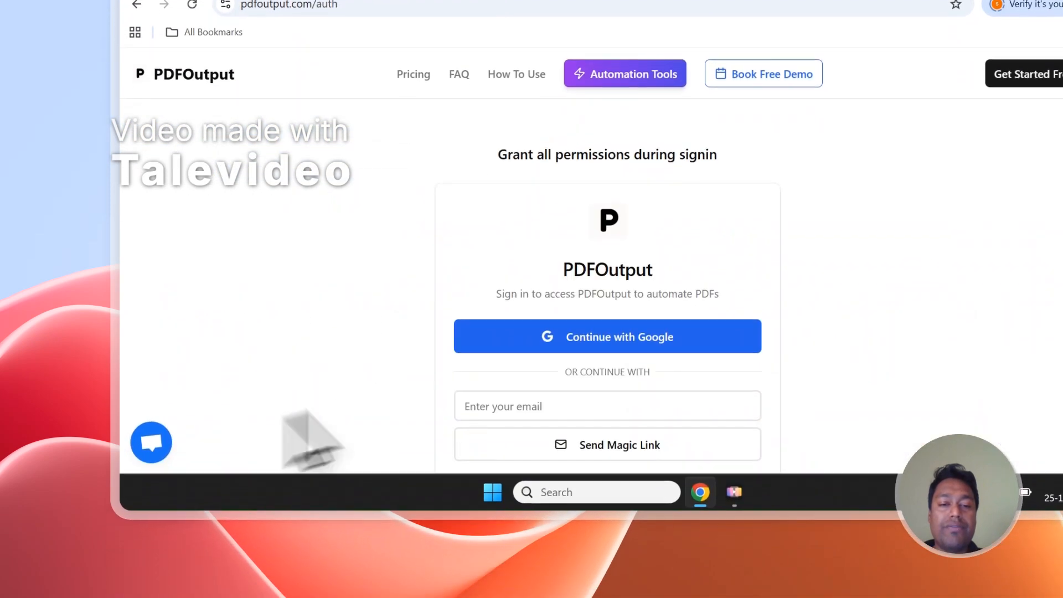
left_click(661, 329)
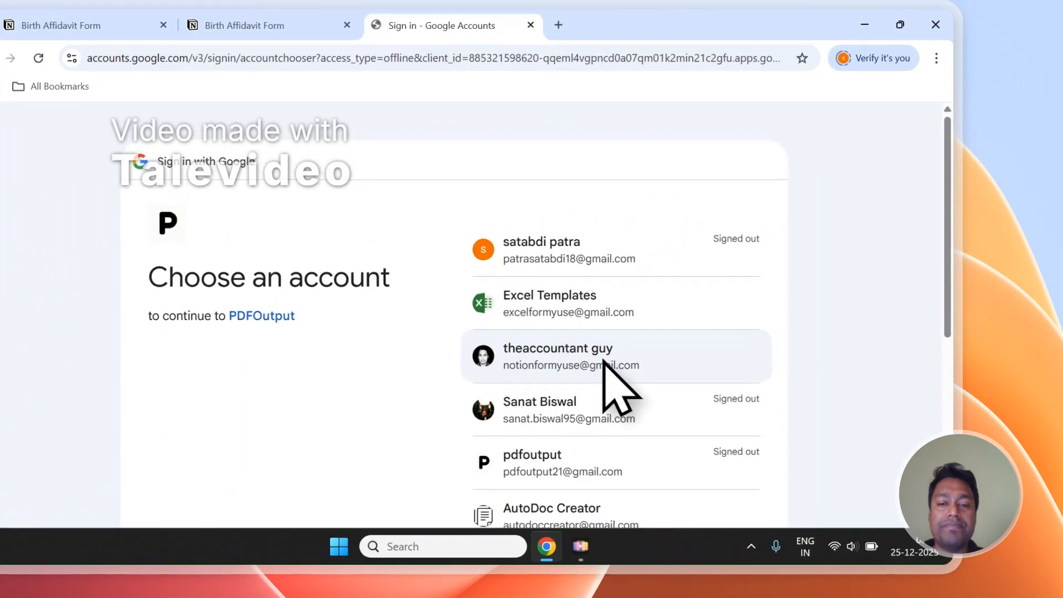
left_click(604, 359)
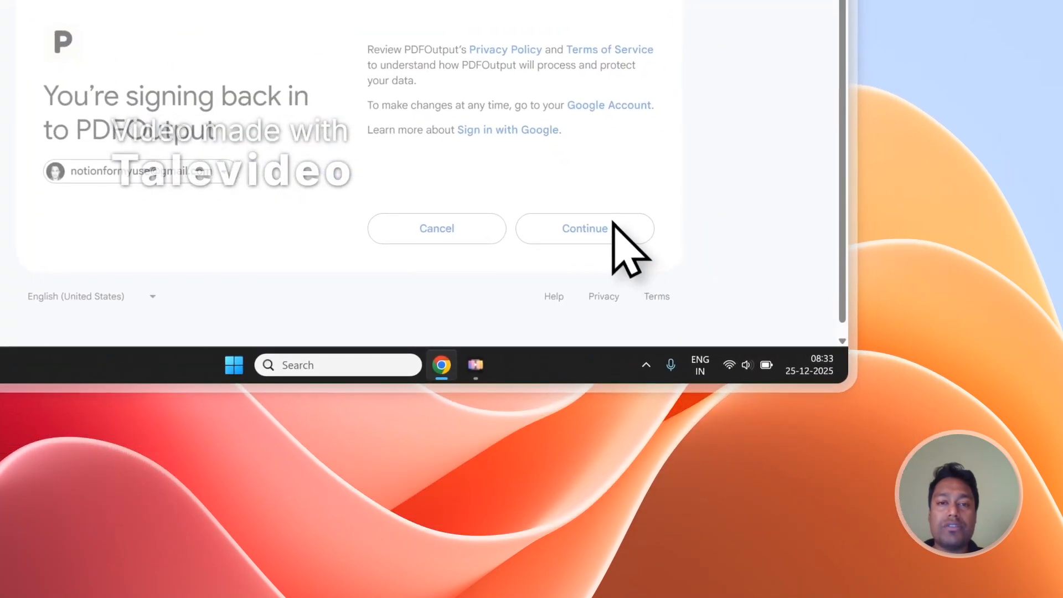
left_click(734, 401)
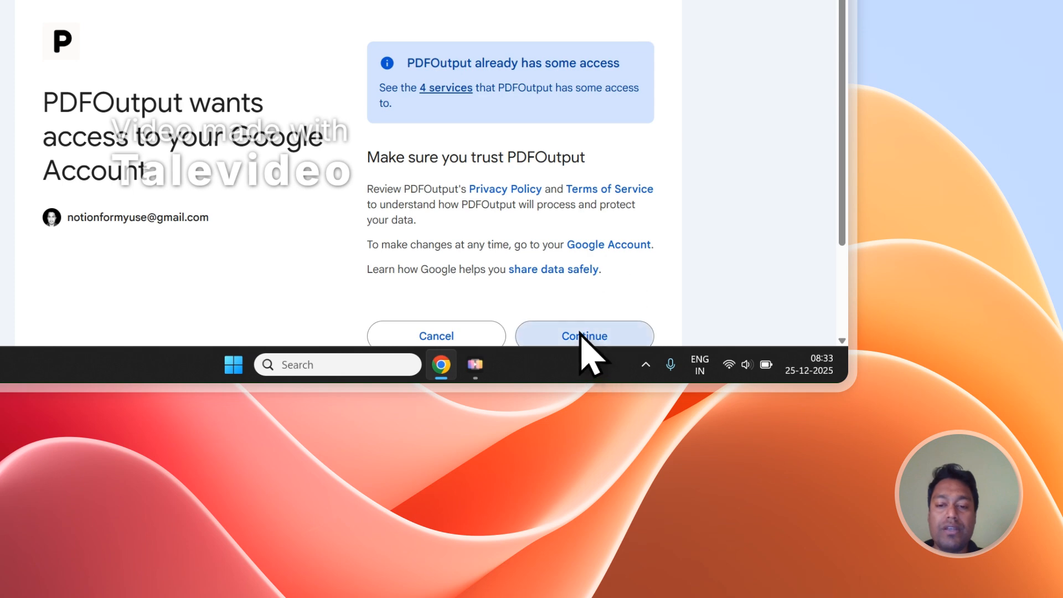
left_click(580, 334)
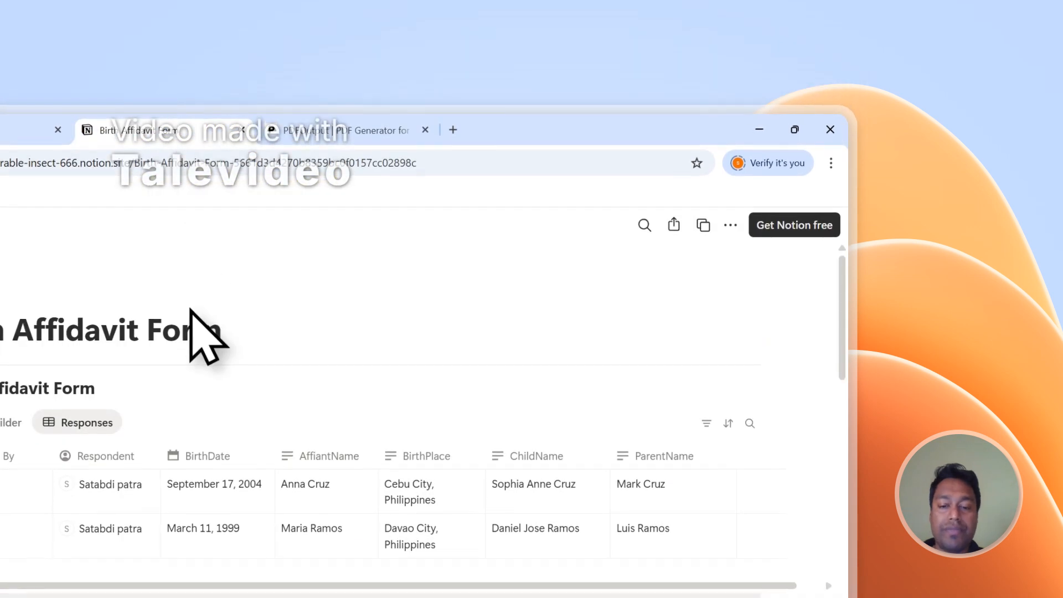
- Open the editable Birth Affidavit Form page on notion.so in a new tab and show its Responses view
key("ctrl+t")
type("notion.so")
key("Return")
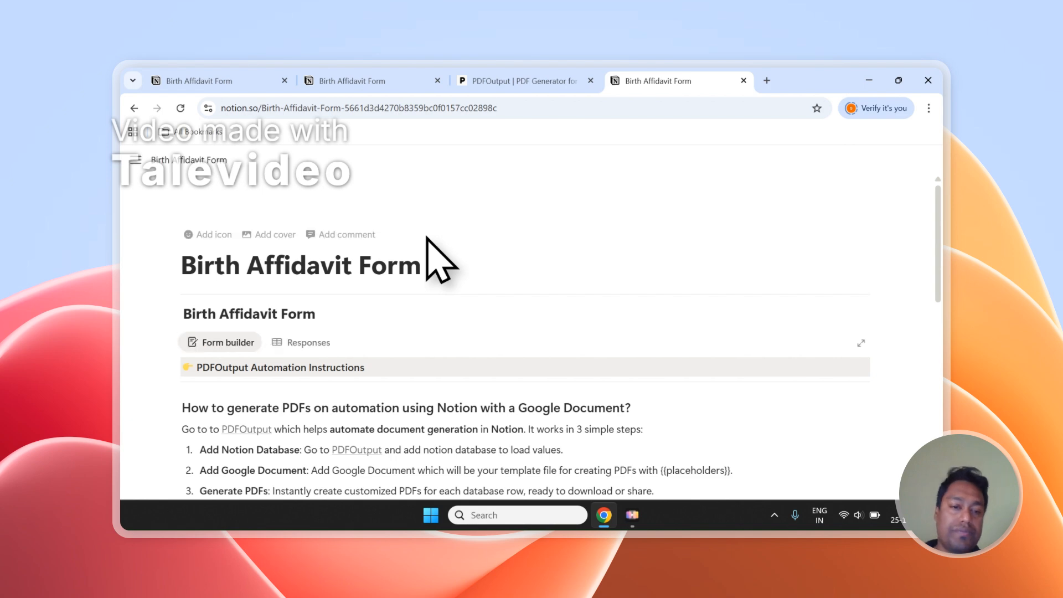
left_click(327, 343)
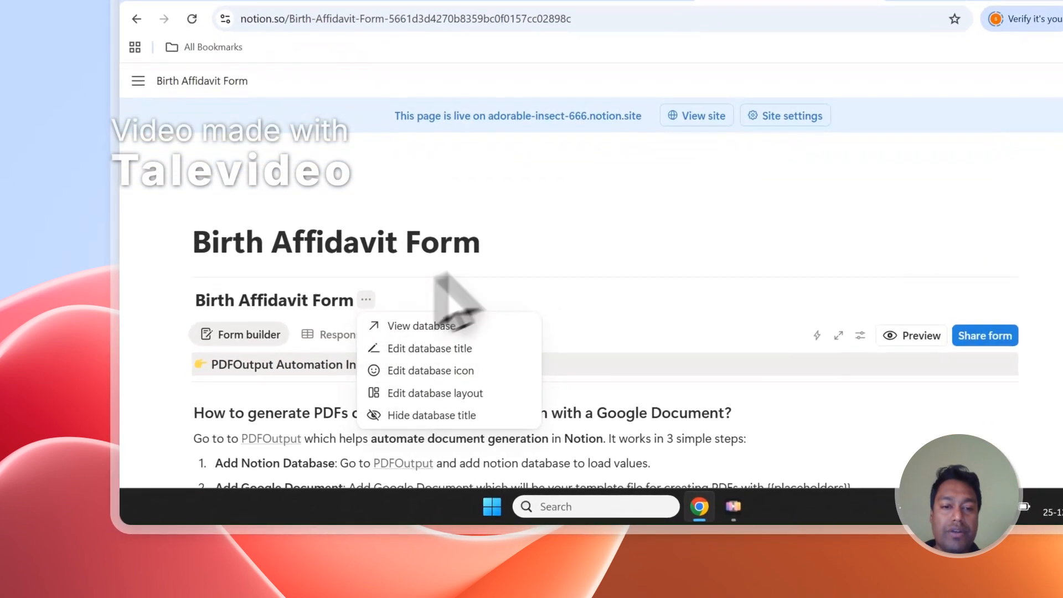
left_click(446, 287)
left_click(346, 336)
scroll(498, 249, "down", 3)
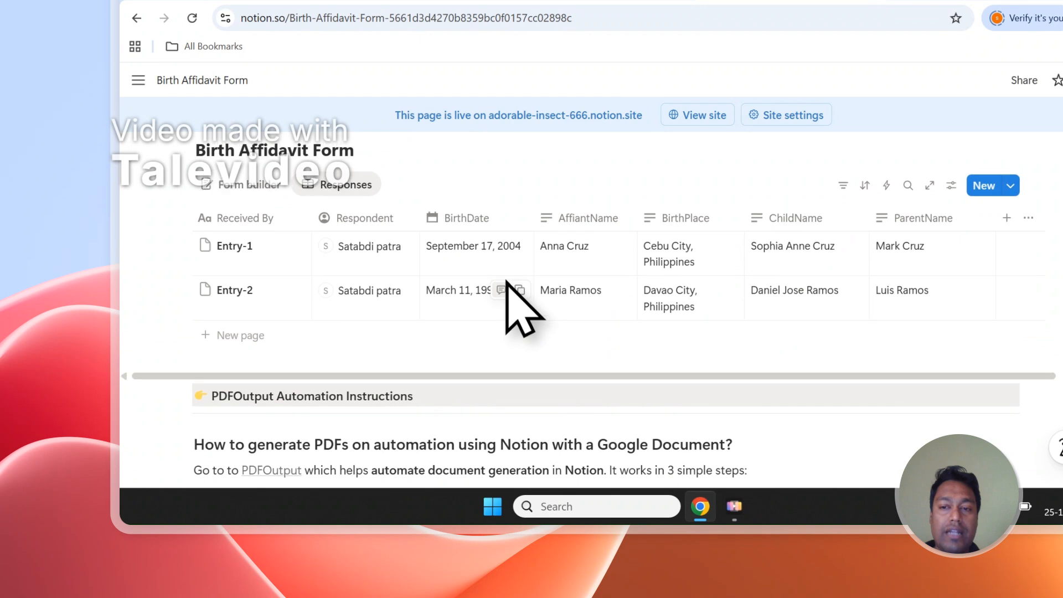
scroll(509, 308, "up", 2)
- Put the editable Notion page's tab in place of the published responses tab, and return to PDFOutput
left_click(489, 10)
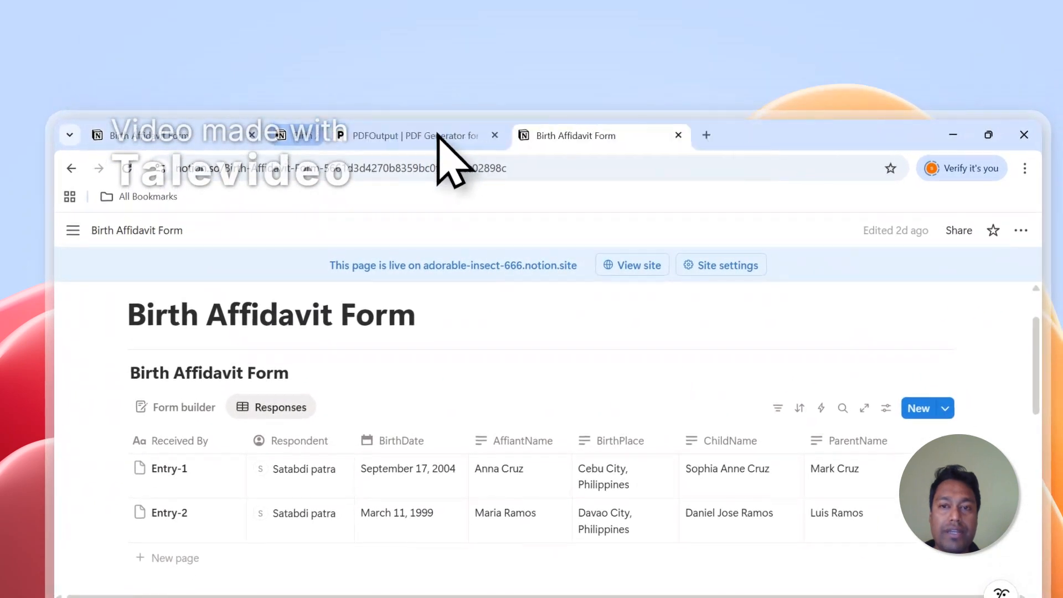
left_click_drag(541, 130, 356, 131)
left_click(487, 133)
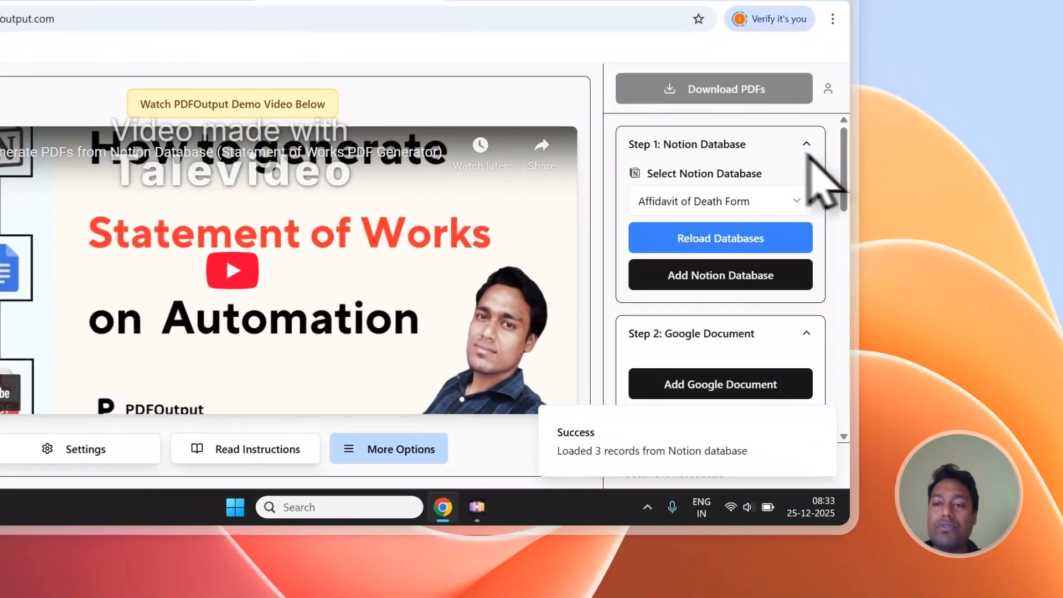
- Check the selectable Notion databases in PDFOutput for the Birth Affidavit Form and look through the document and mapping sections
left_click(730, 202)
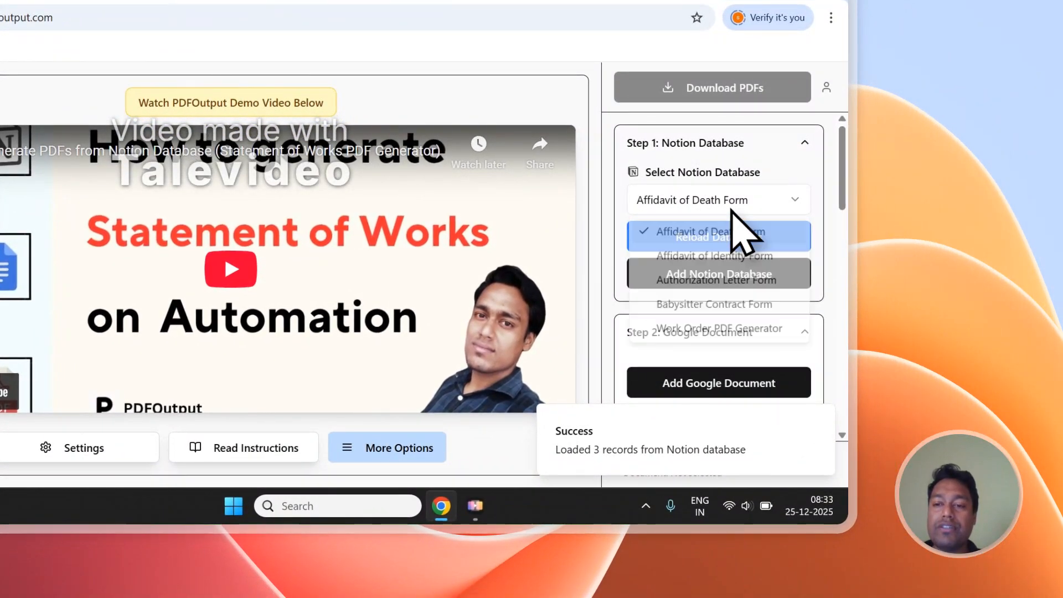
left_click(731, 208)
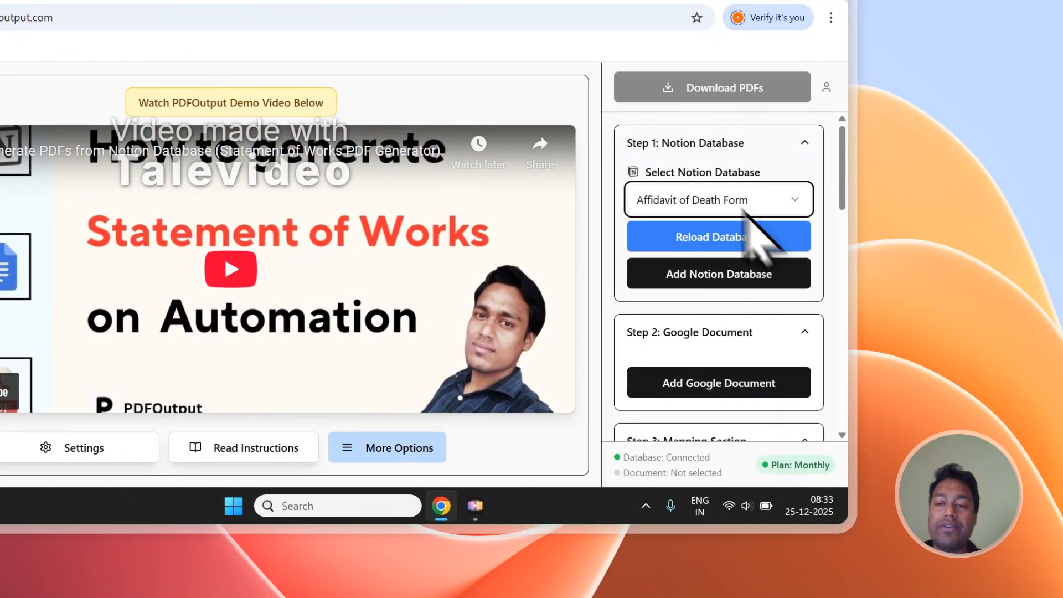
left_click(249, 102)
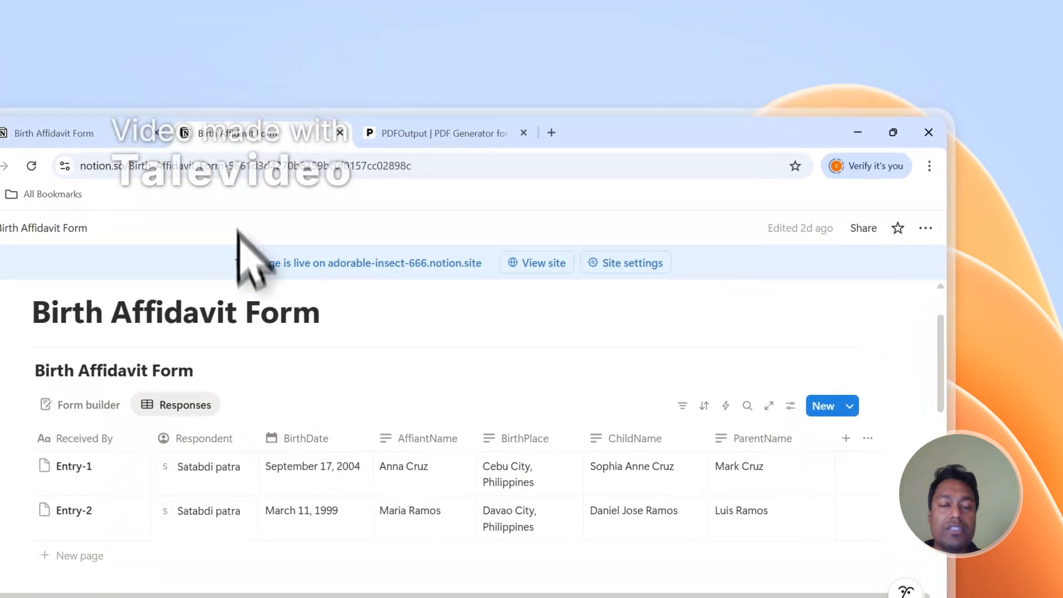
scroll(263, 344, "up", 1)
left_click(501, 136)
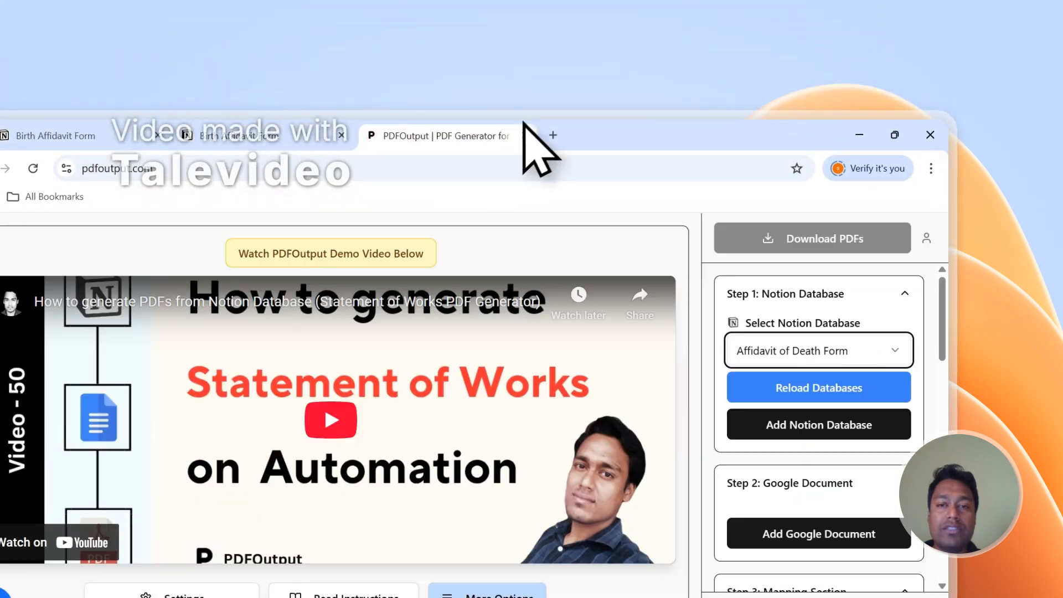
scroll(786, 360, "down", 1)
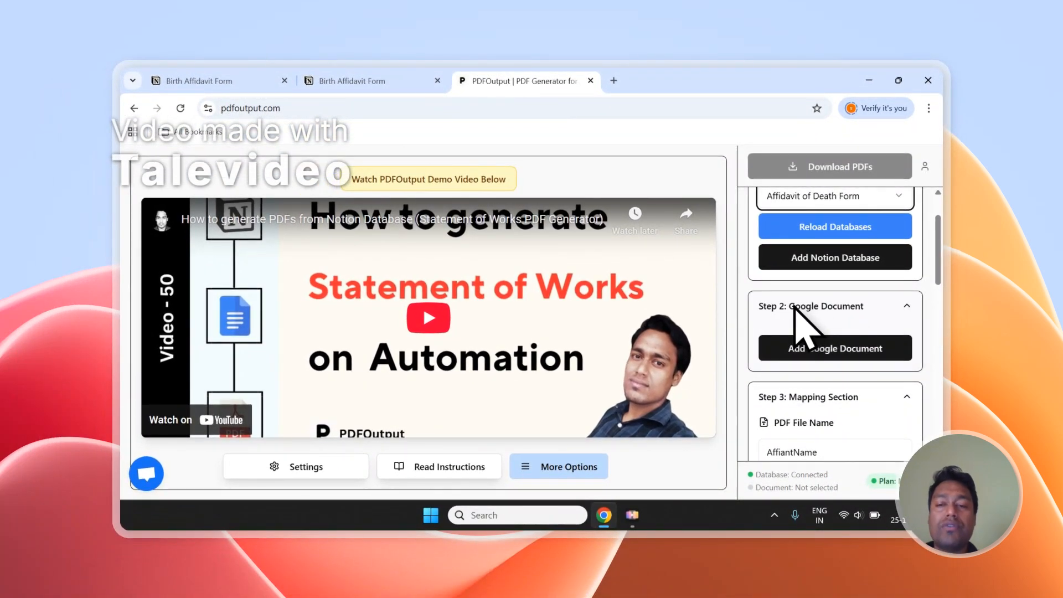
scroll(875, 308, "down", 8)
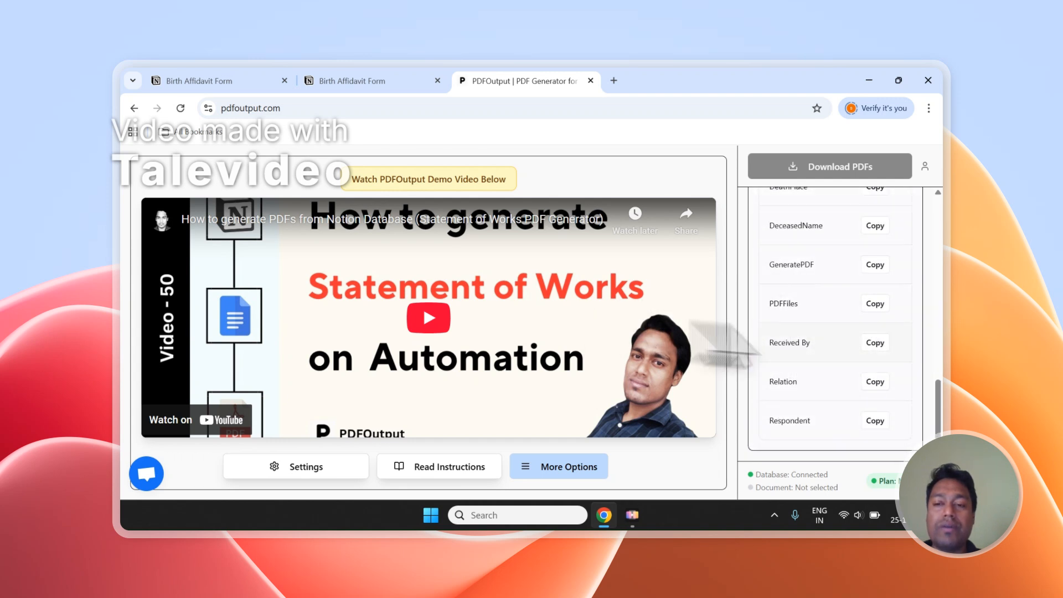
scroll(869, 343, "up", 8)
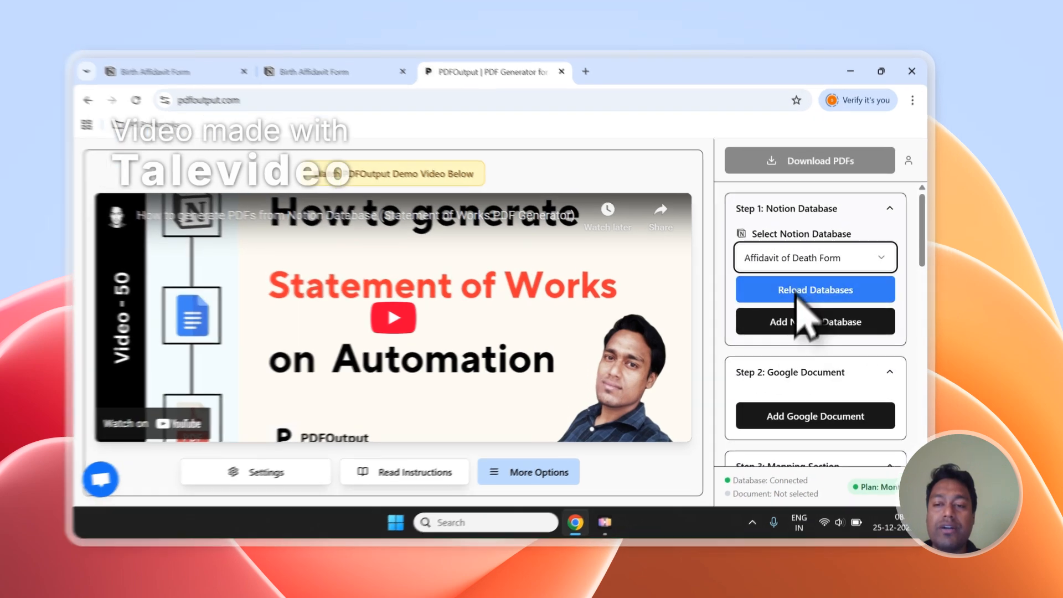
- Start adding a Notion database in PDFOutput, and copy the page title "Birth Affidavit Form" from the Notion page
left_click(825, 324)
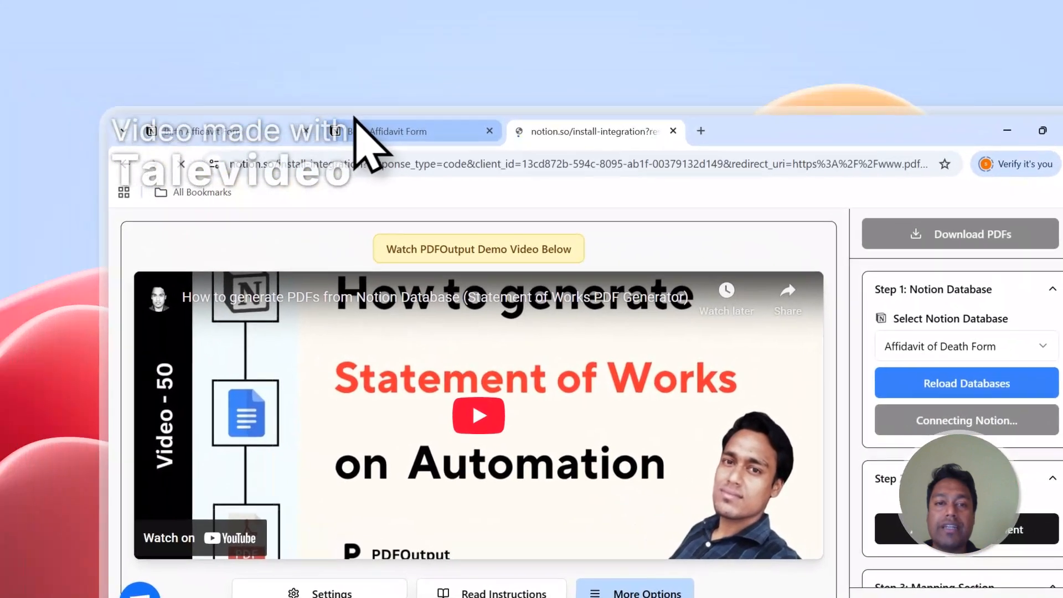
left_click(109, 27)
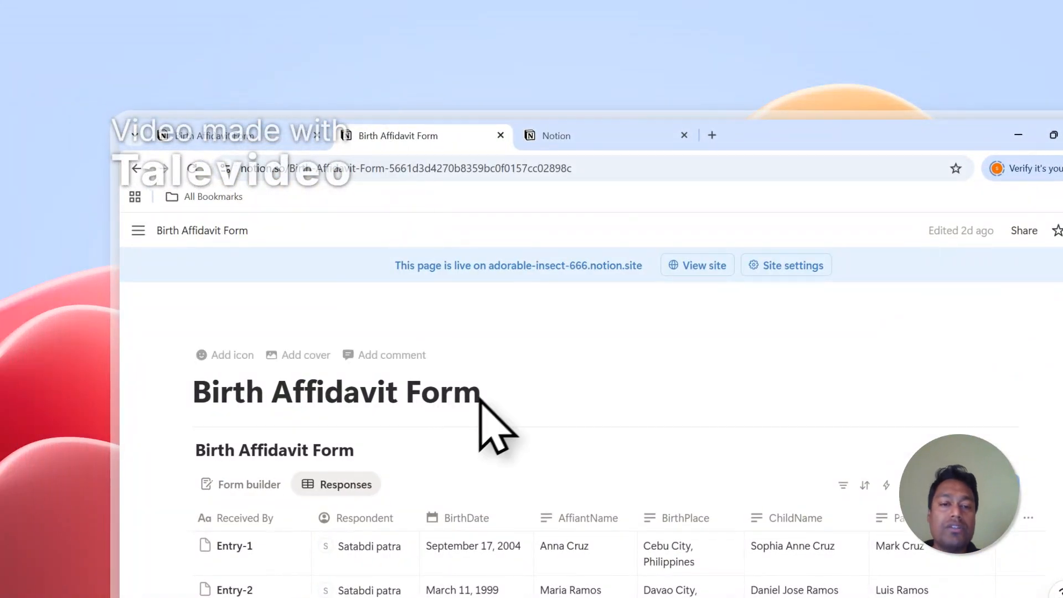
left_click_drag(471, 396, 266, 387)
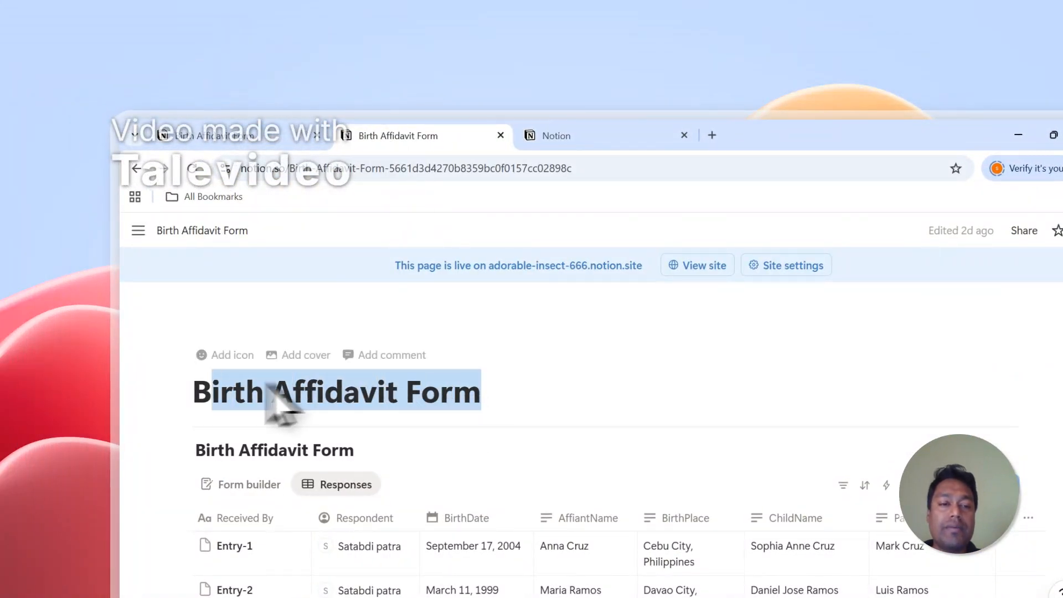
right_click(241, 387)
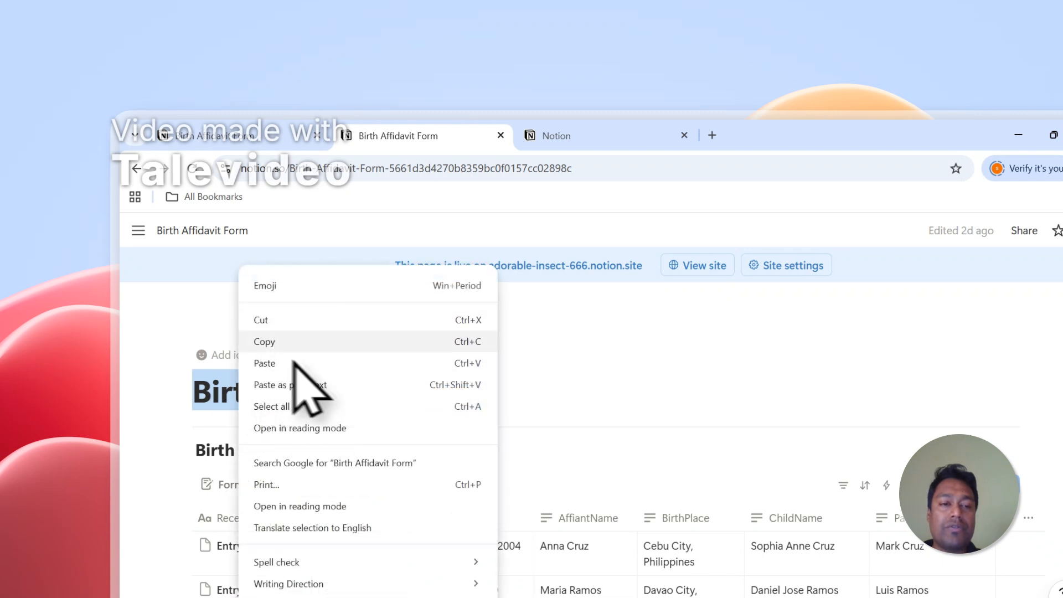
left_click(283, 346)
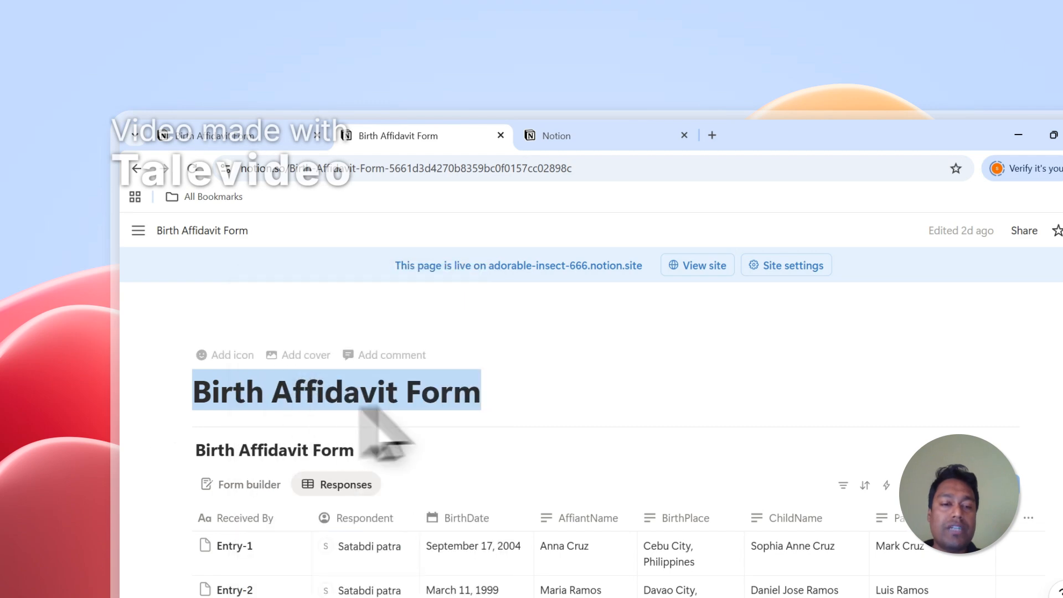
- Search the Notion pages selectable for PDFOutput by the copied title and add the top-level Birth Affidavit Form page
left_click(576, 136)
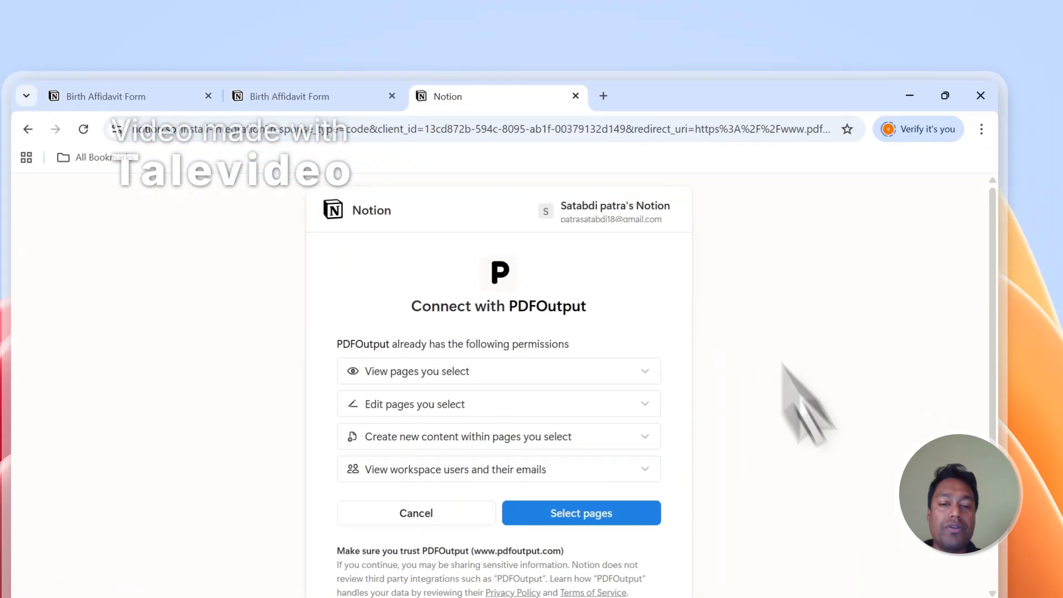
left_click(449, 472)
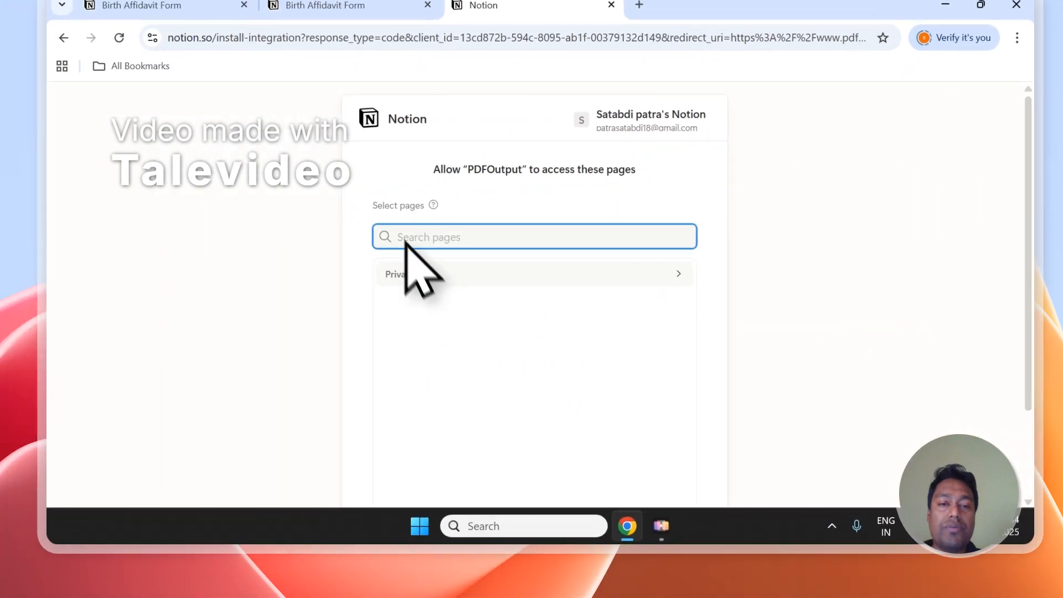
right_click(432, 242)
left_click(466, 334)
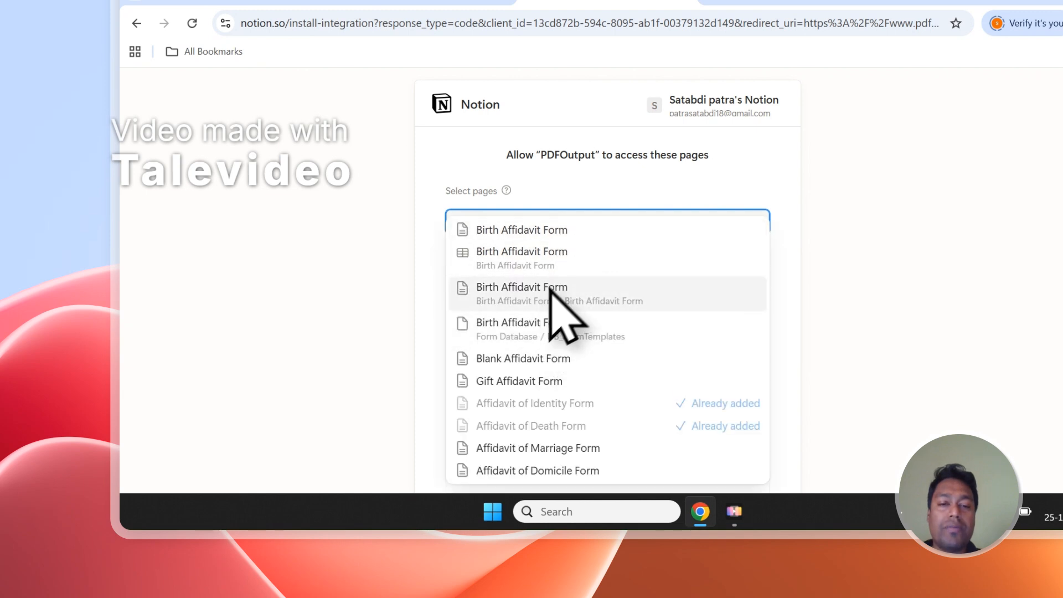
left_click(541, 232)
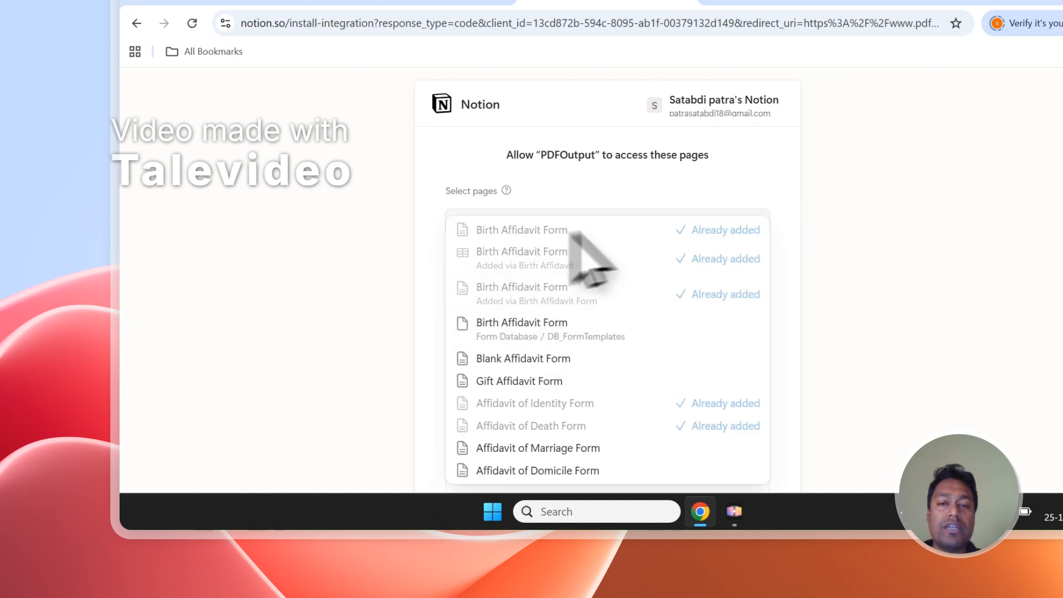
left_click(714, 189)
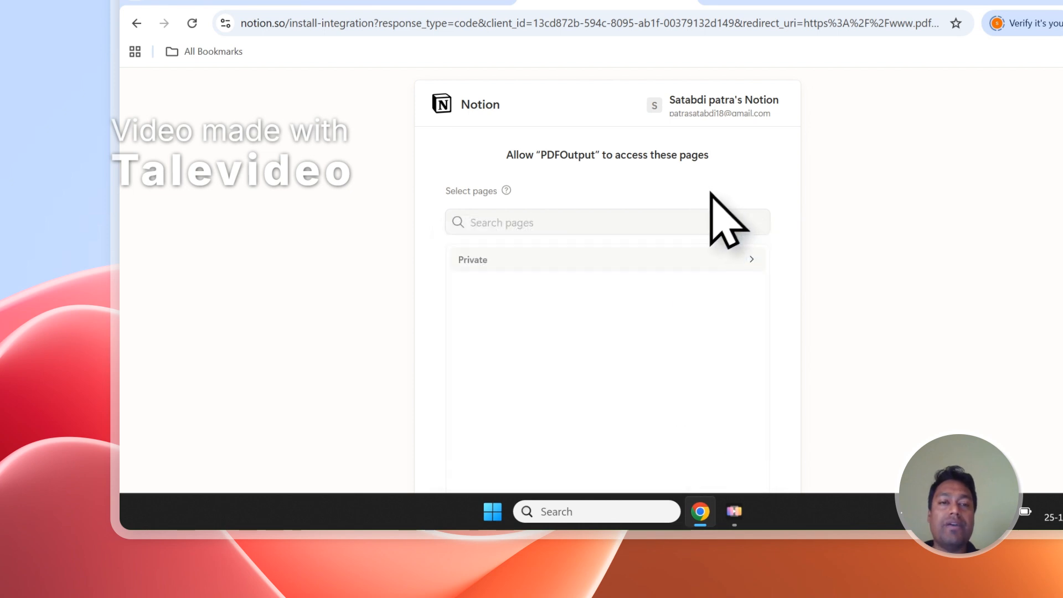
- Recheck the form's title on its Notion page, and allow PDFOutput access to the selected pages
left_click(374, 99)
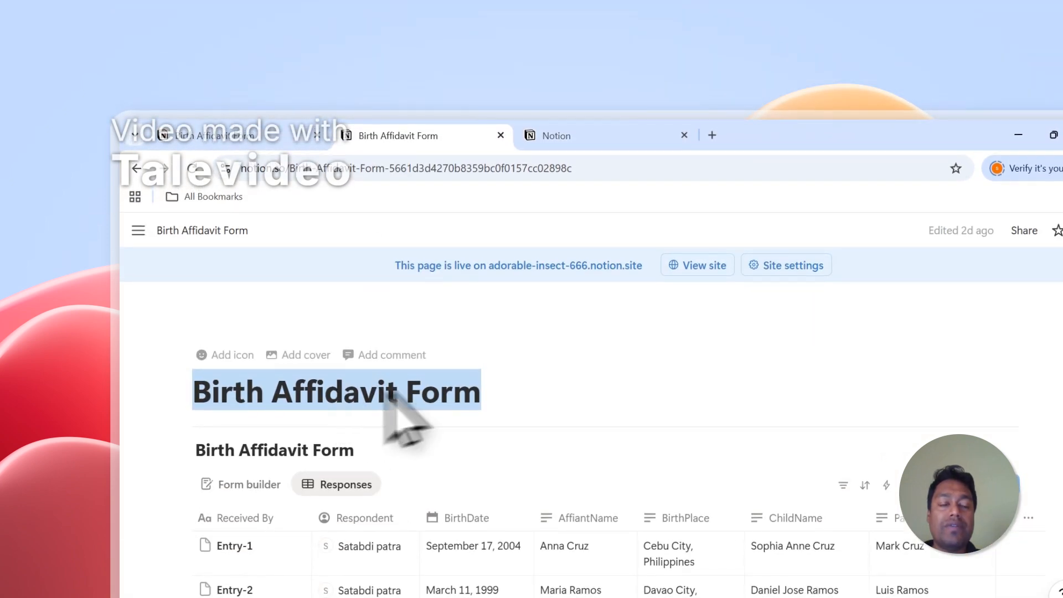
left_click(659, 133)
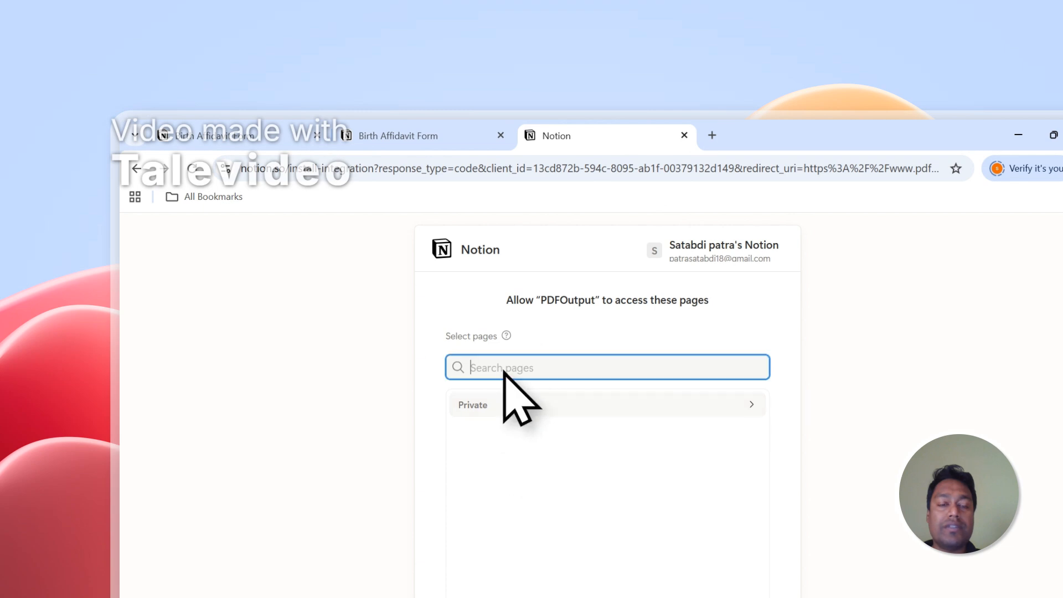
scroll(656, 371, "down", 2)
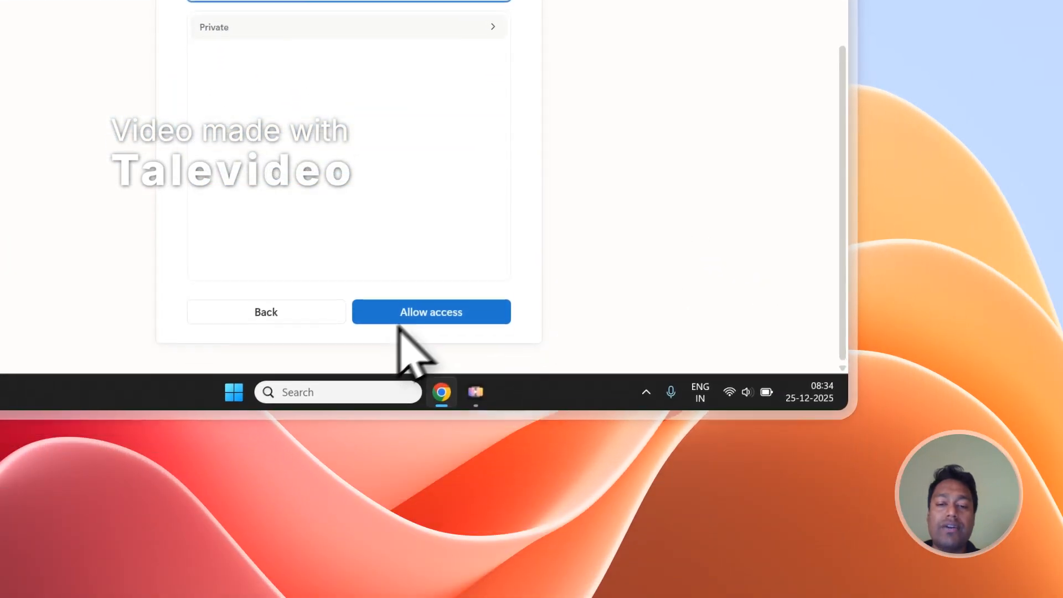
left_click(676, 579)
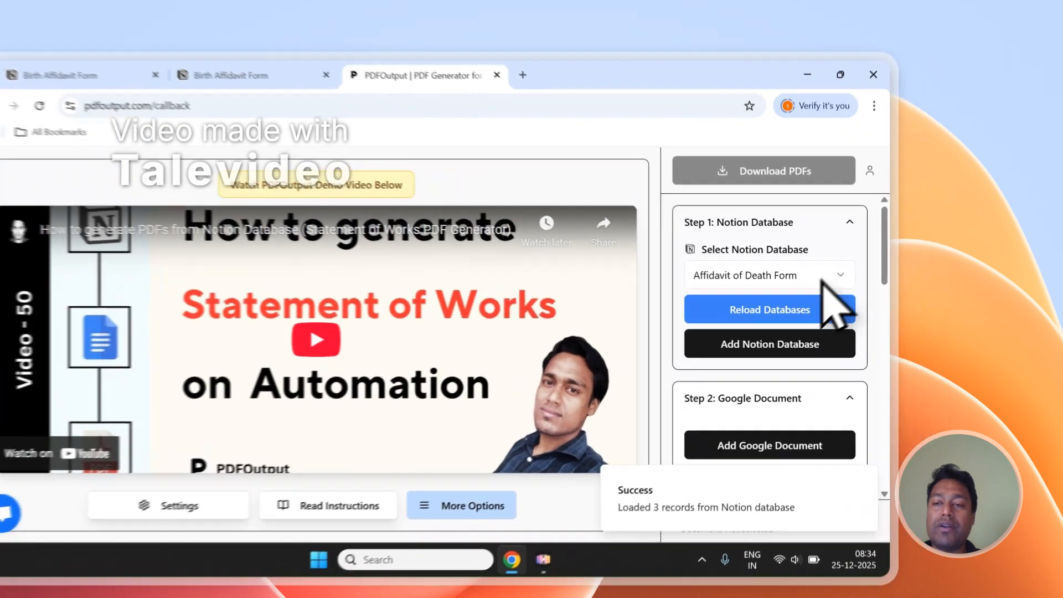
- Reload the Notion databases in PDFOutput, select Birth Affidavit Form and look through its properties in the mapping section
left_click(874, 260)
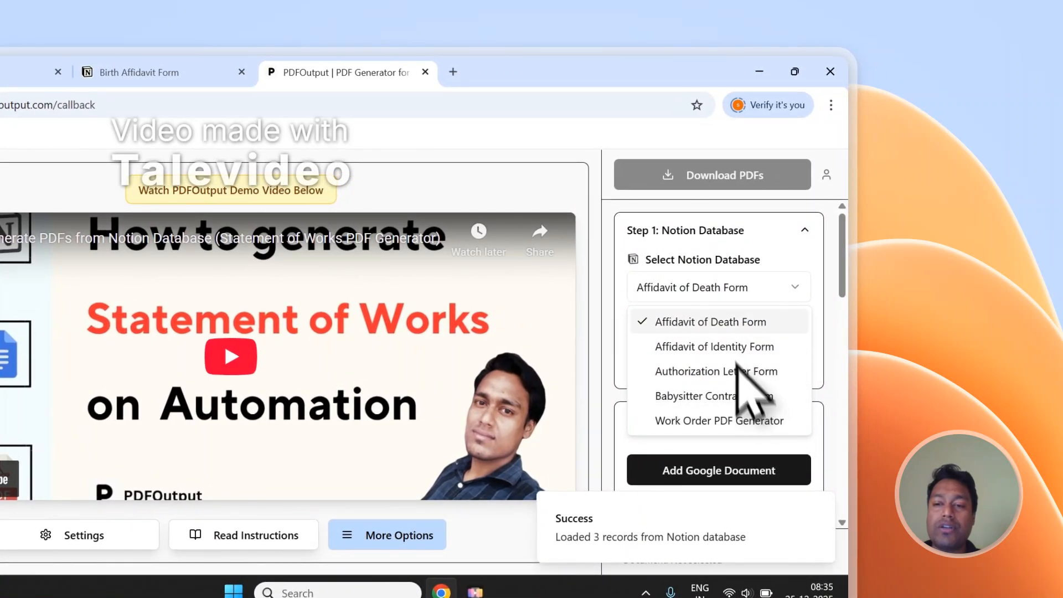
left_click(732, 282)
left_click(703, 324)
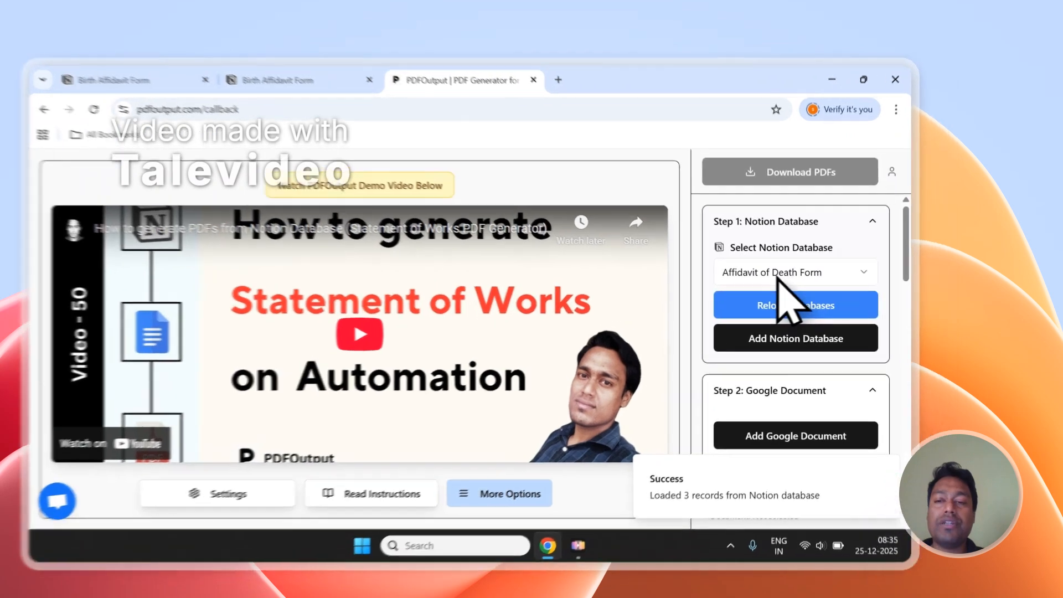
left_click(830, 256)
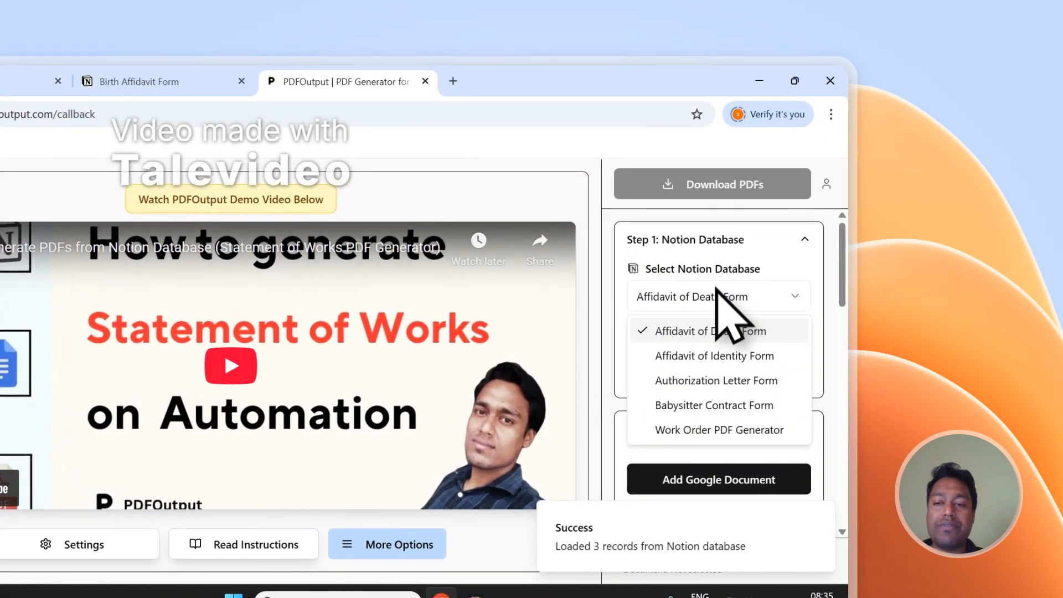
left_click(711, 320)
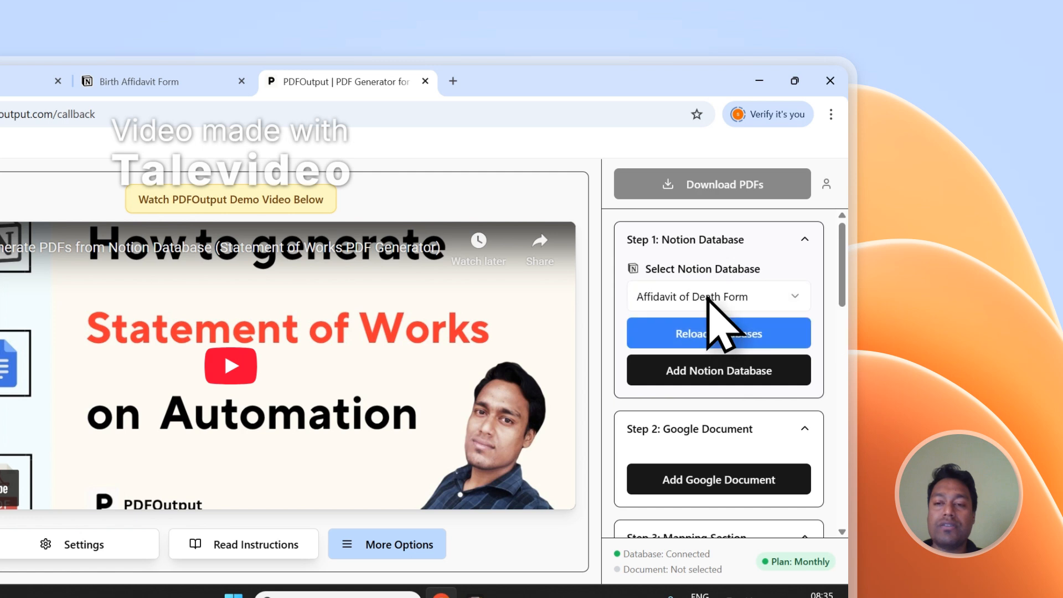
left_click(707, 296)
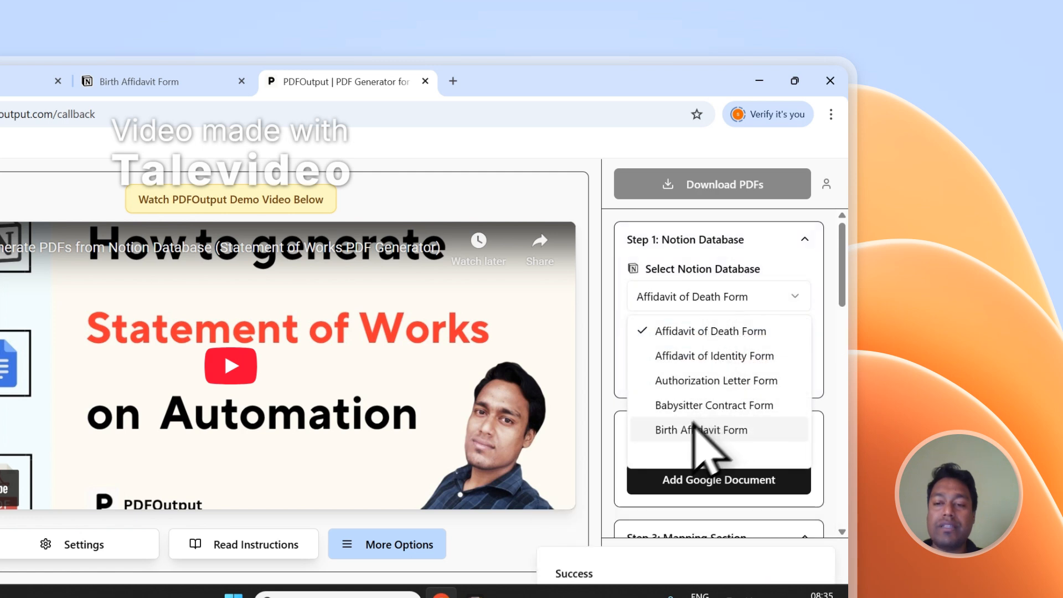
left_click(716, 434)
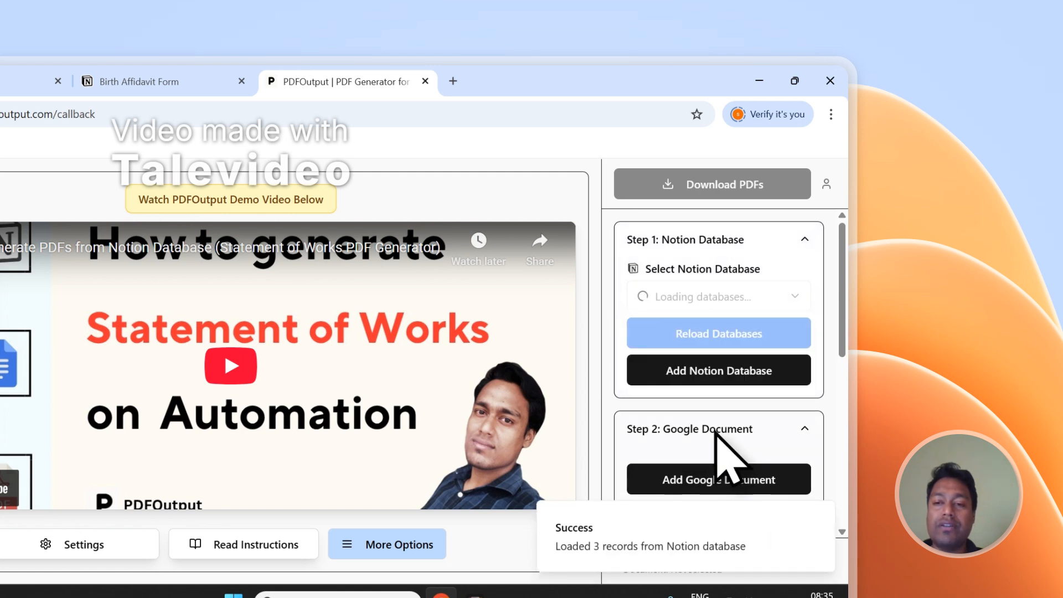
scroll(828, 271, "down", 6)
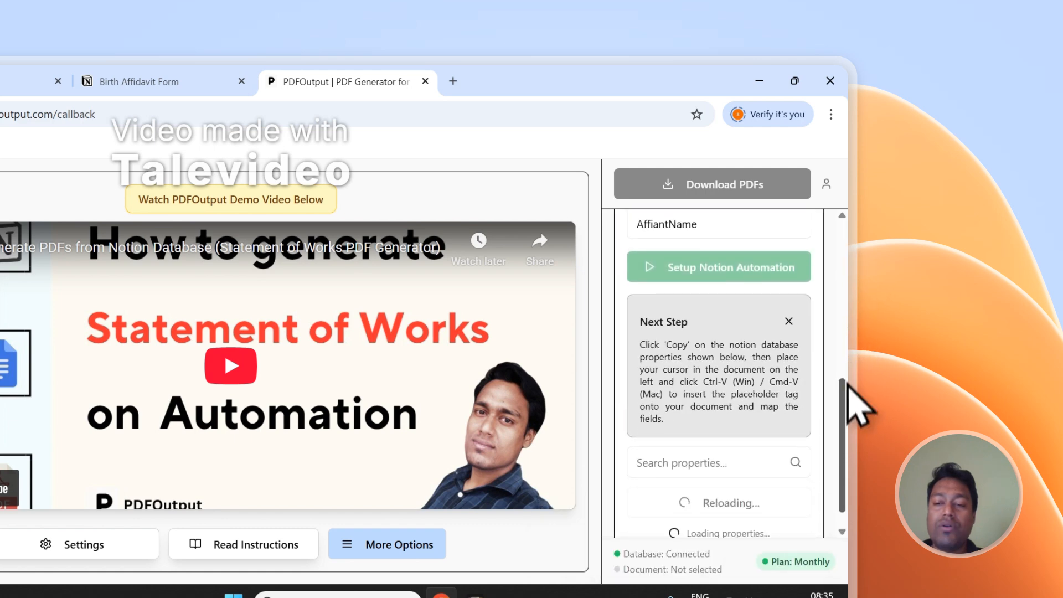
scroll(772, 437, "down", 5)
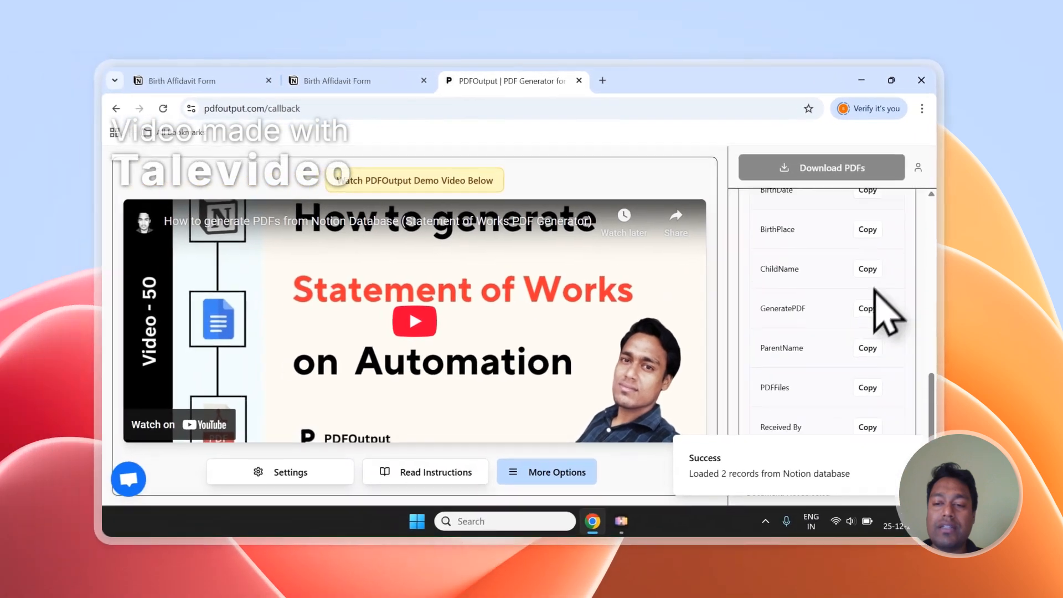
scroll(874, 299, "down", 1)
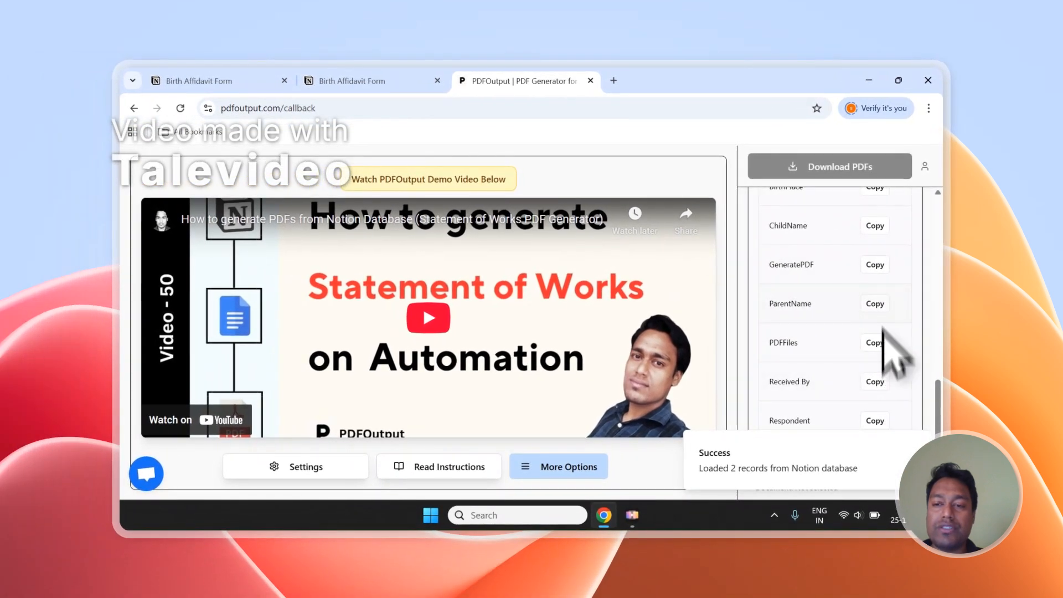
scroll(876, 260, "up", 3)
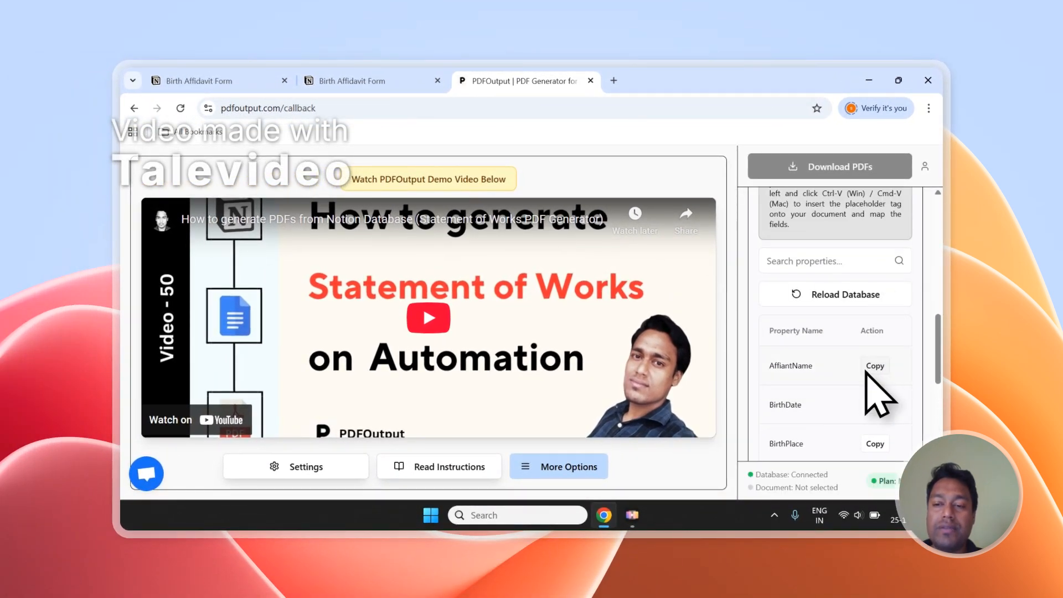
scroll(866, 372, "up", 5)
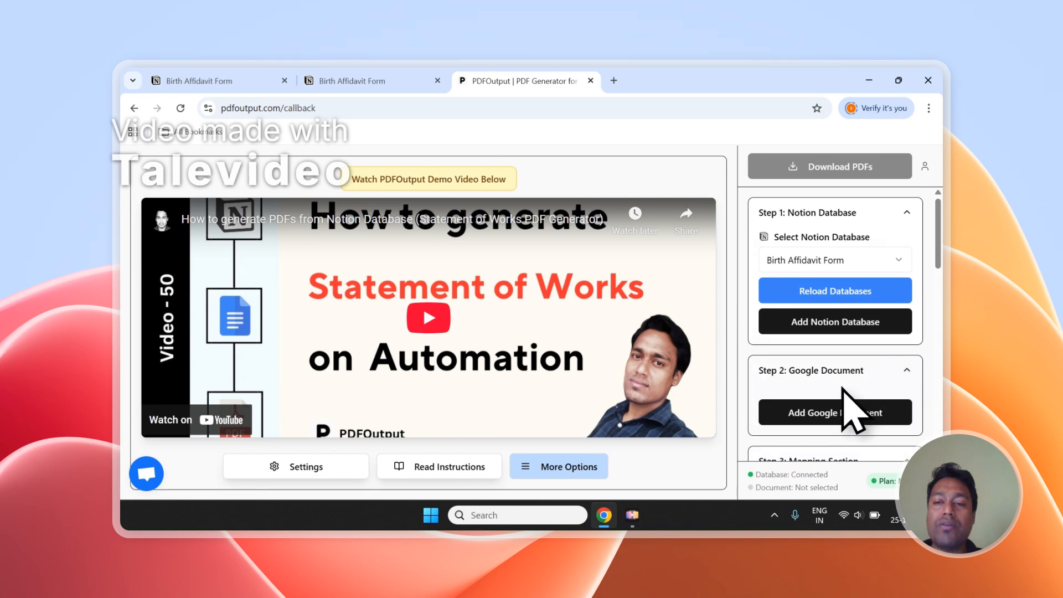
left_click(848, 406)
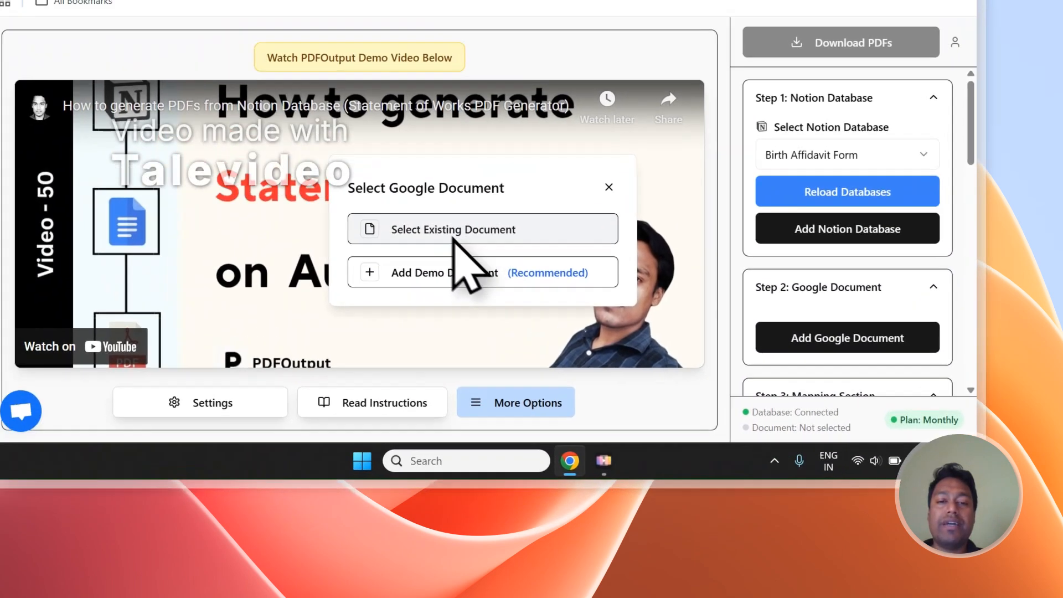
left_click(326, 141)
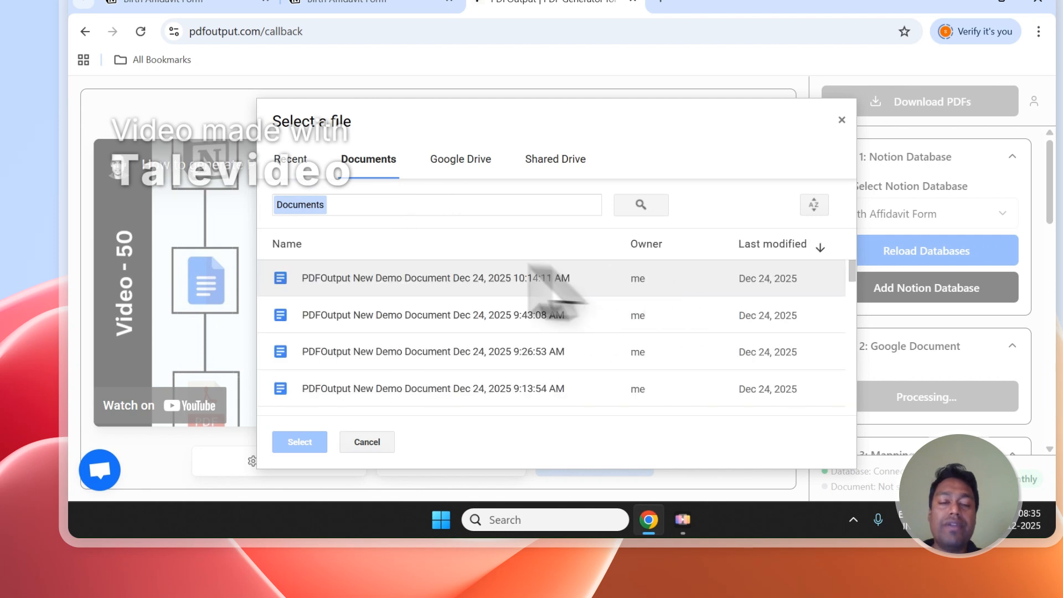
left_click(357, 320)
left_click(359, 346)
left_click(356, 378)
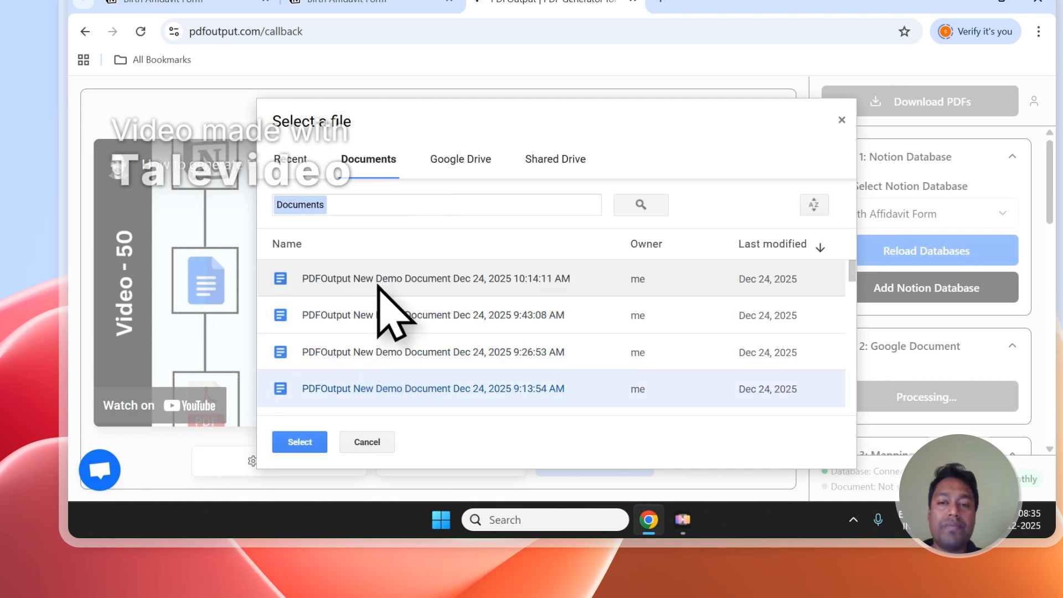
left_click(845, 125)
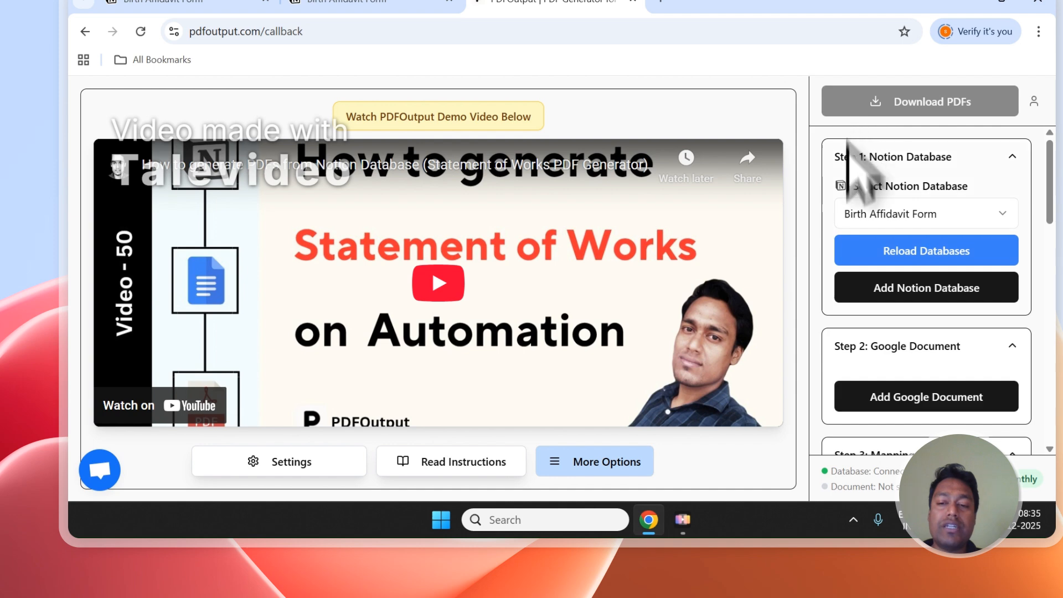
- Add a demo Google document as the template and delete the welcome text and blank lines above the Placeholders heading
left_click(860, 402)
left_click(511, 332)
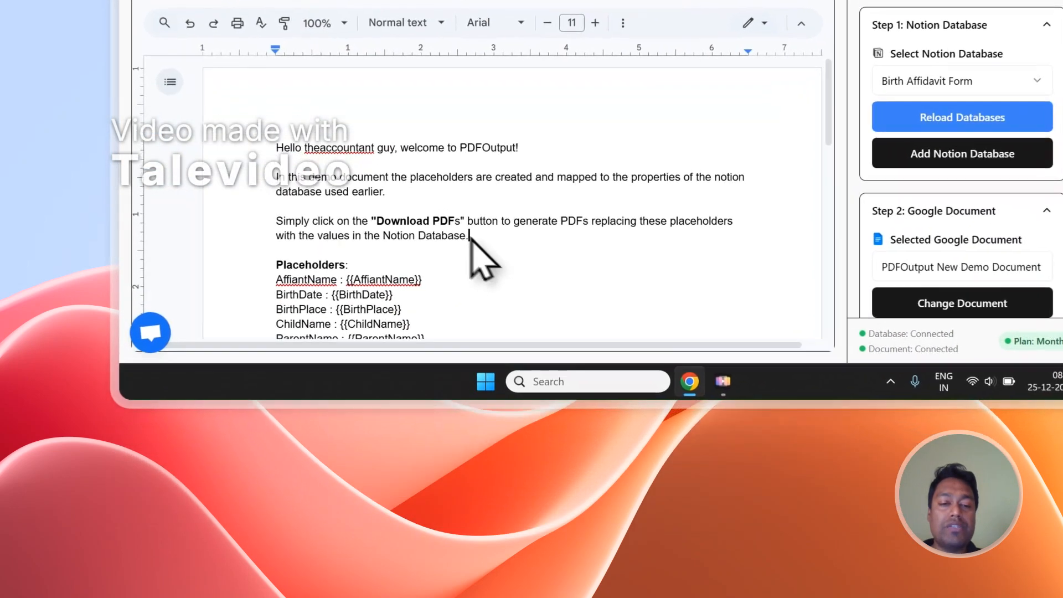
left_click_drag(416, 392, 240, 310)
key("BackSpace")
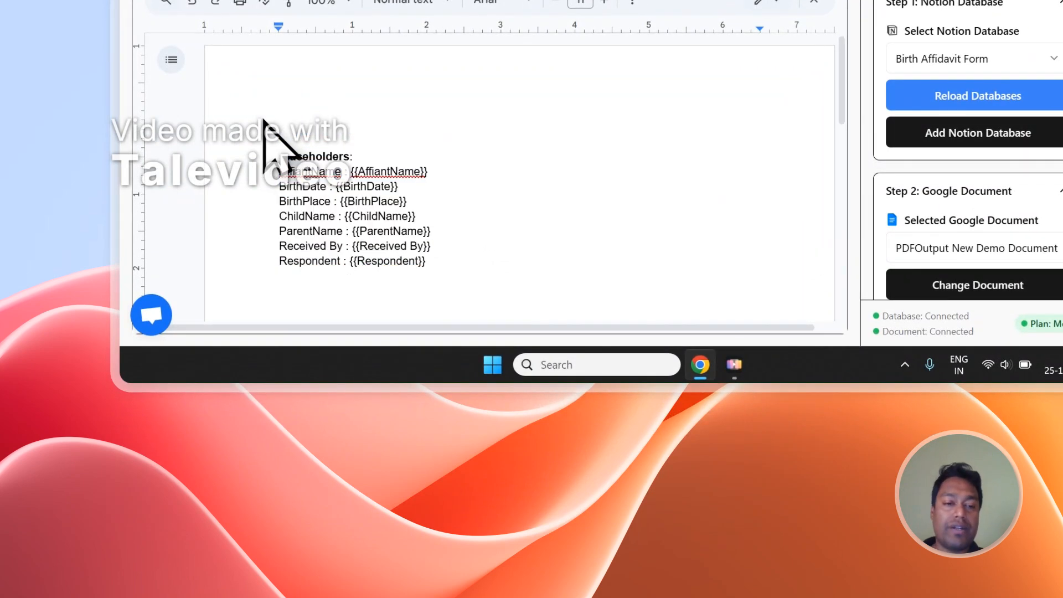
key("Delete")
key("Delete")
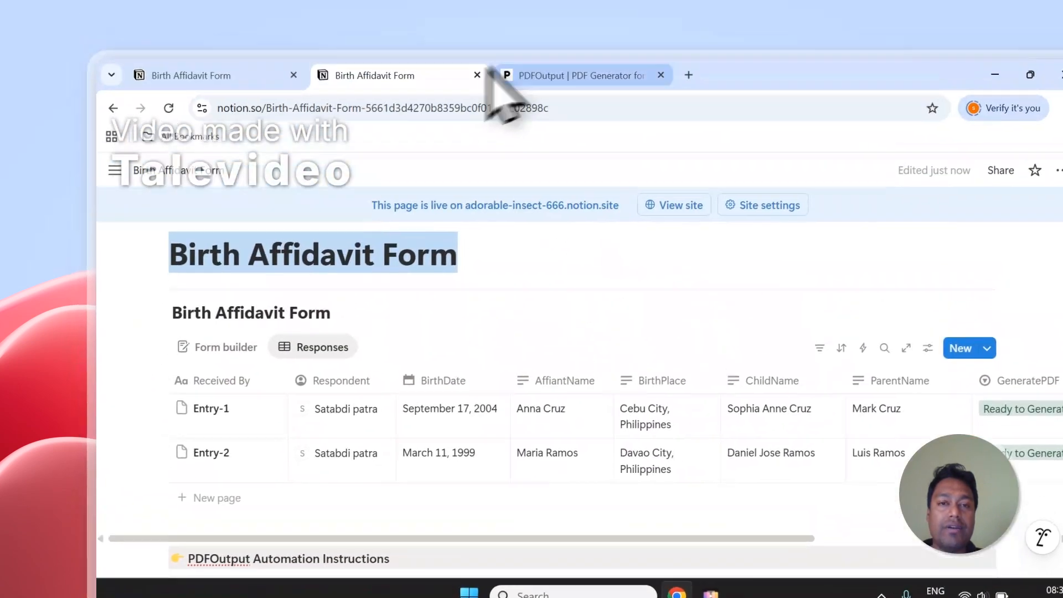
- Return to the demo document in PDFOutput and examine its placeholders, including {{BirthPlace}} and {{ParentName}}
left_click(507, 76)
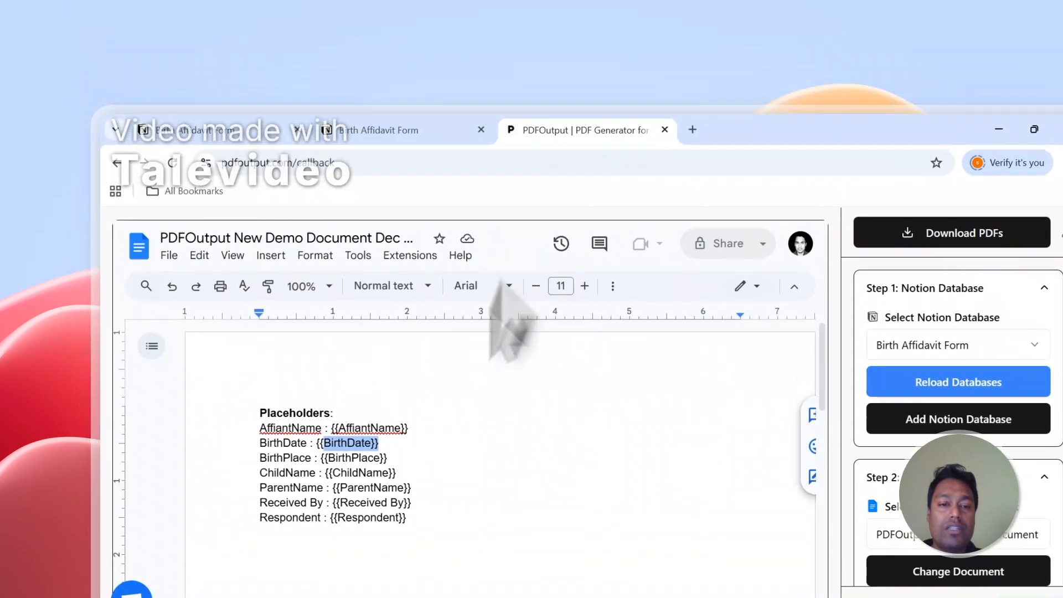
left_click_drag(409, 435, 393, 438)
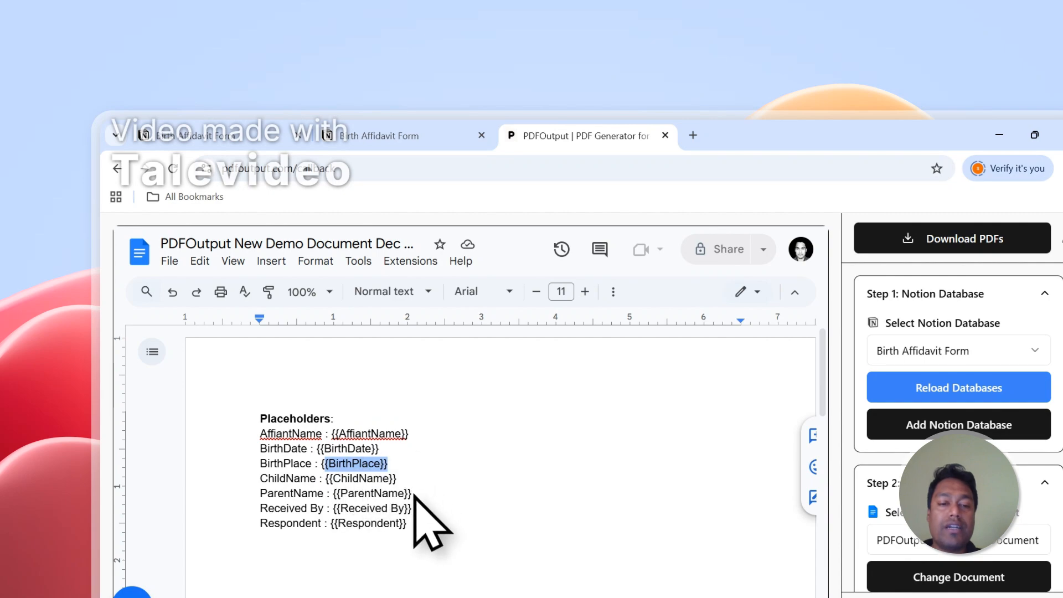
left_click_drag(413, 494, 341, 496)
left_click(375, 478)
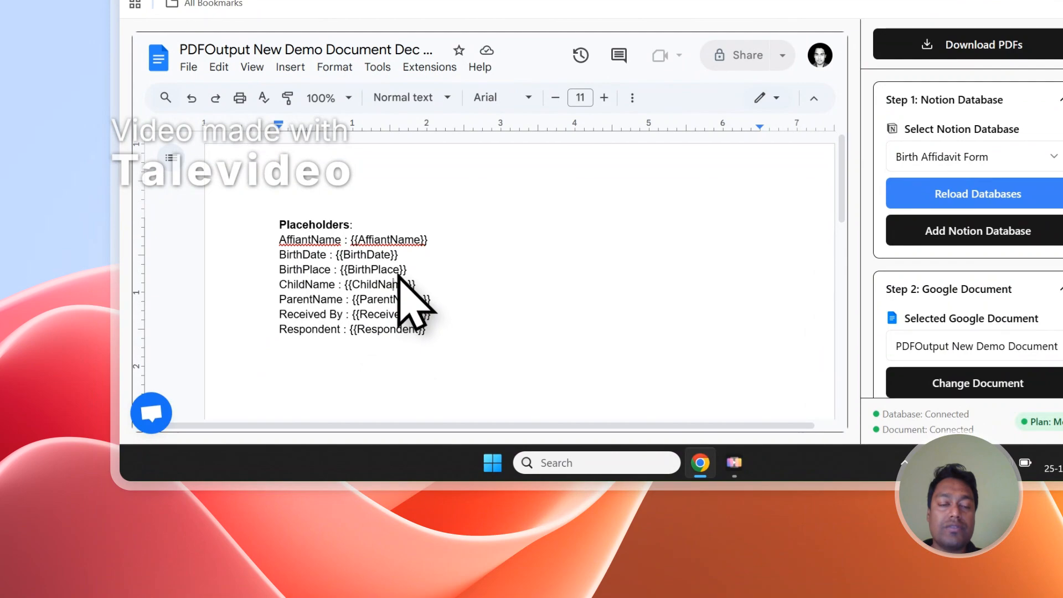
- Compare the property columns of the Notion Birth Affidavit Form responses with the template document's placeholders, from {{AffiantName}} to {{Respondent}}
left_click(432, 86)
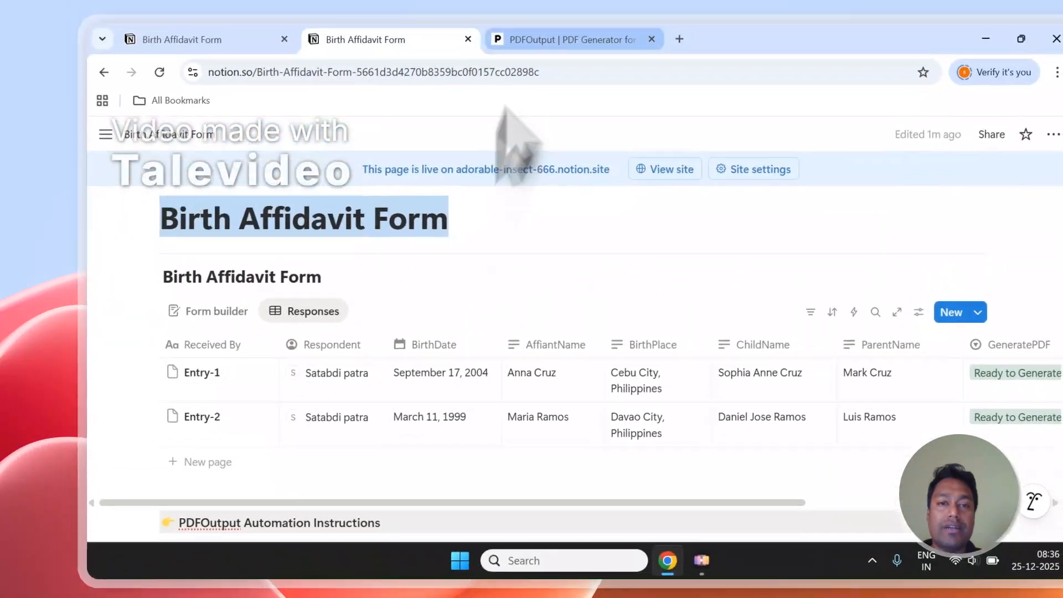
left_click(523, 40)
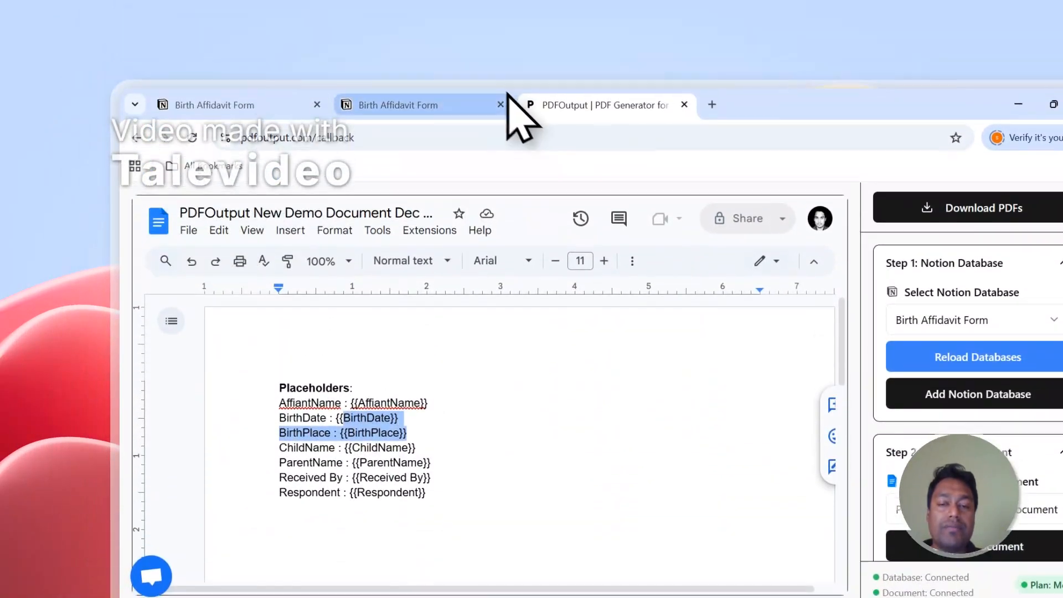
left_click(487, 2)
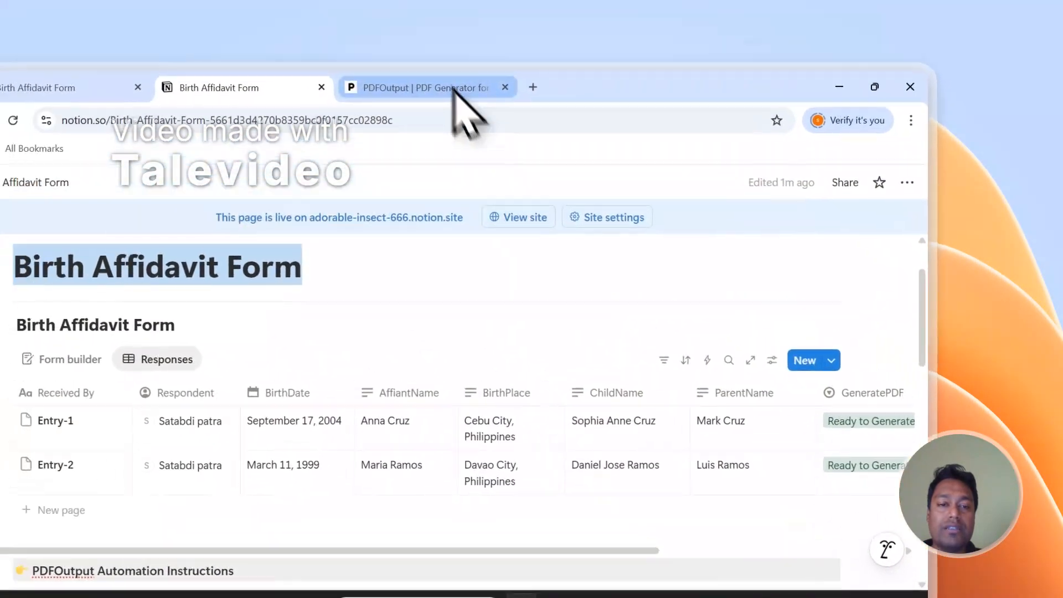
left_click(348, 11)
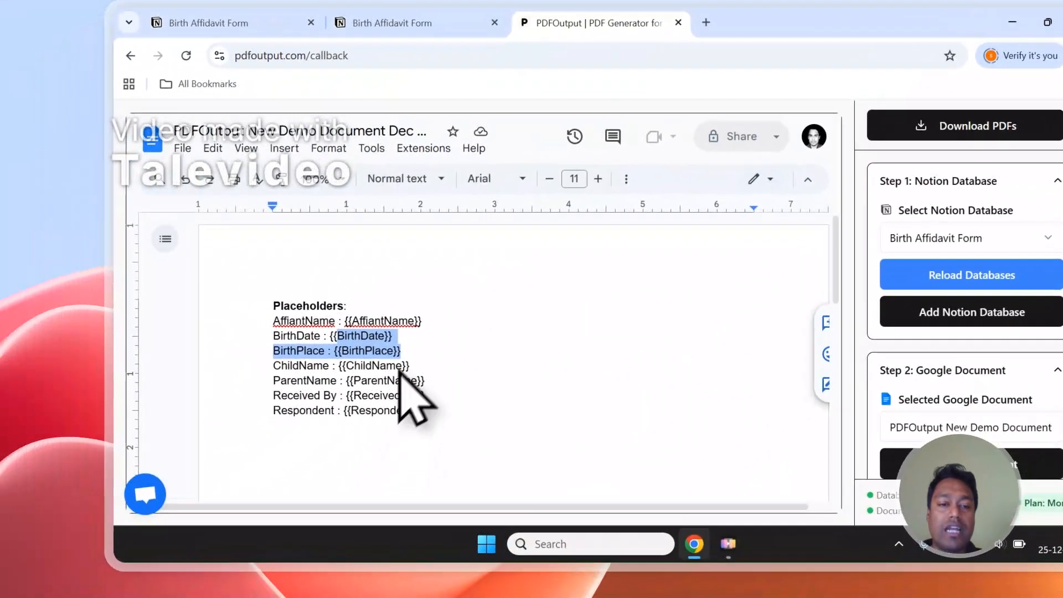
left_click_drag(409, 365, 339, 365)
left_click(392, 23)
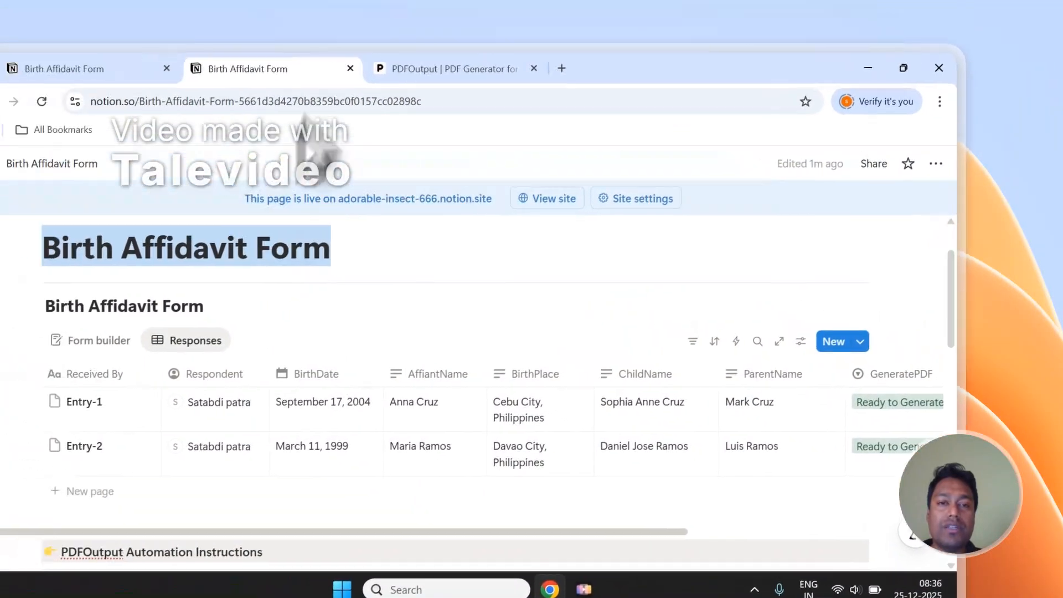
left_click(429, 72)
left_click_drag(435, 420, 378, 339)
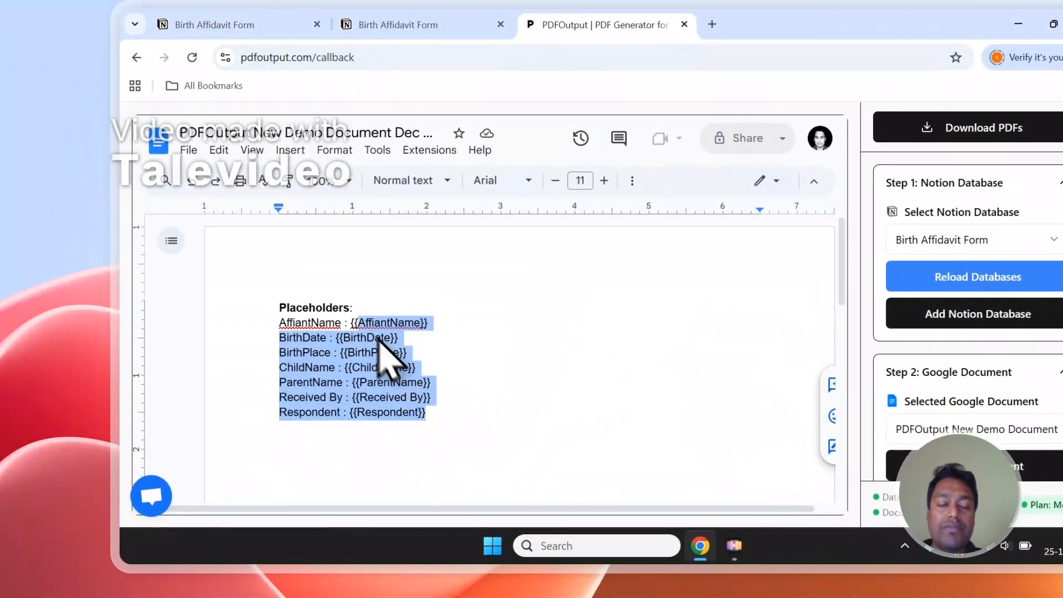
left_click(423, 22)
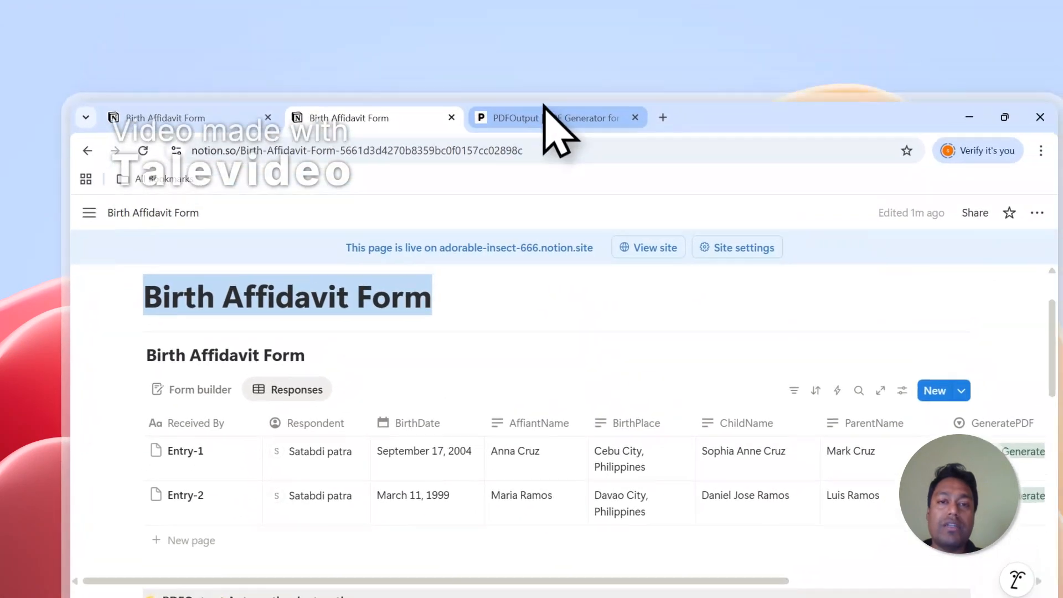
left_click(545, 117)
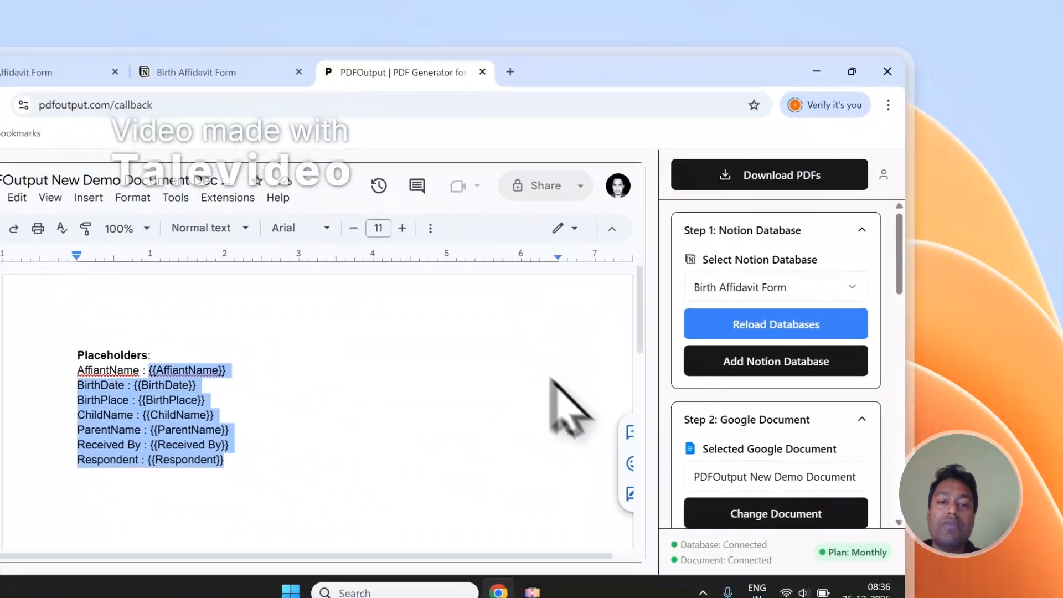
- Copy the ParentName property's placeholder and add the line "Parent - {{ParentName}}" below the placeholder list in the template
left_click(360, 528)
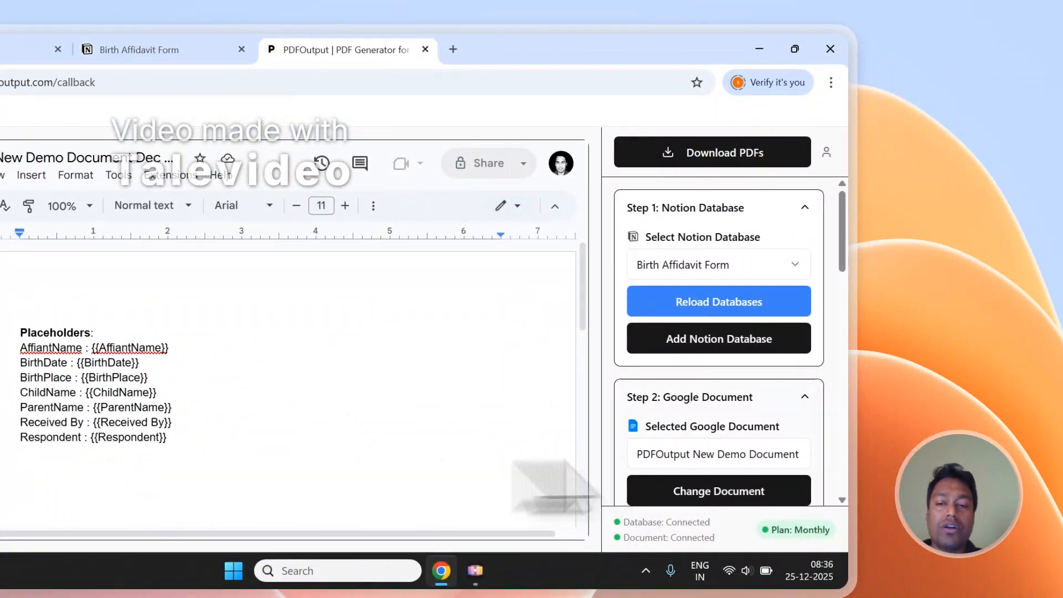
scroll(758, 404, "down", 10)
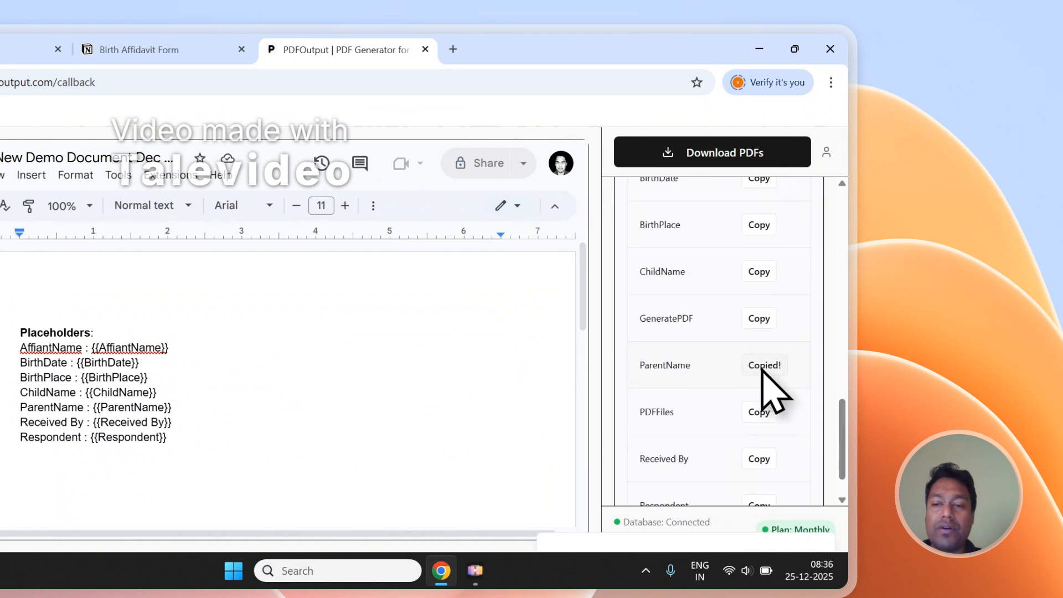
left_click(163, 490)
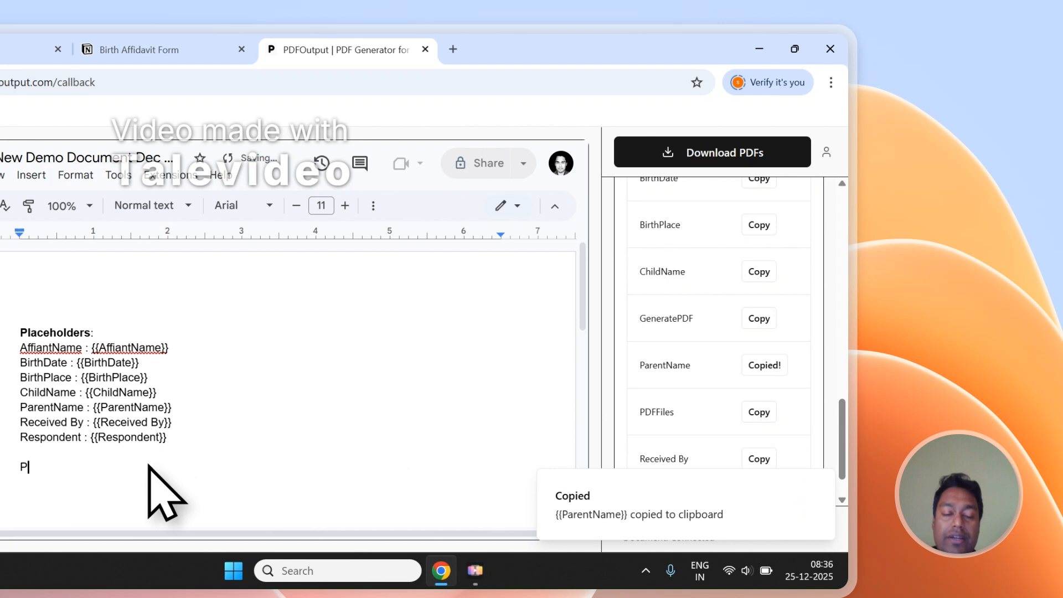
type("Parent -")
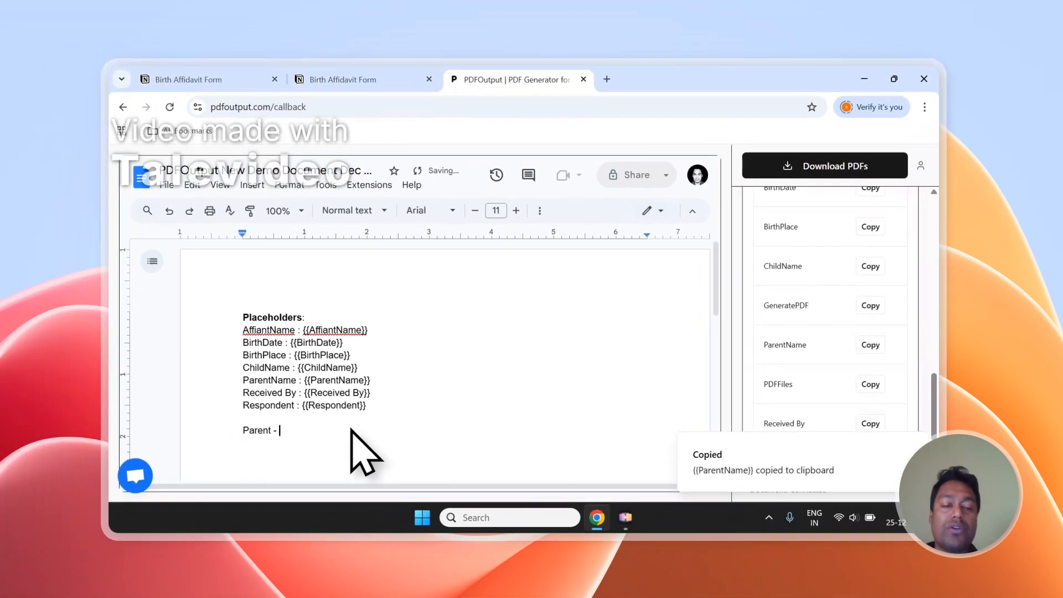
key("ctrl+v")
- Review the paste instruction in the mapping section, and insert the {{ChildName}} placeholder on its own line below the Parent line
scroll(841, 354, "up", 5)
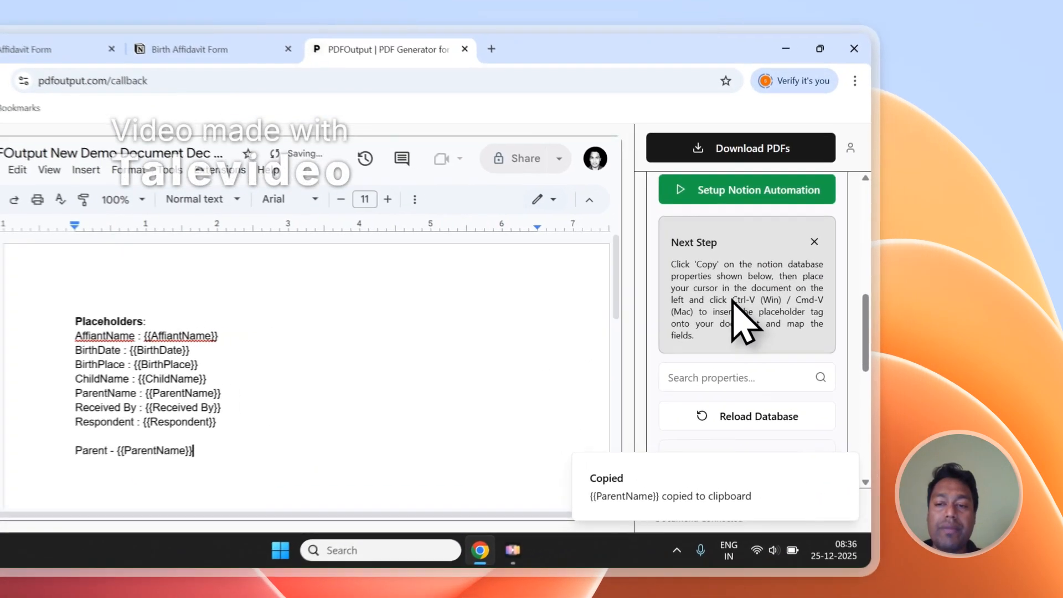
left_click_drag(825, 298, 792, 308)
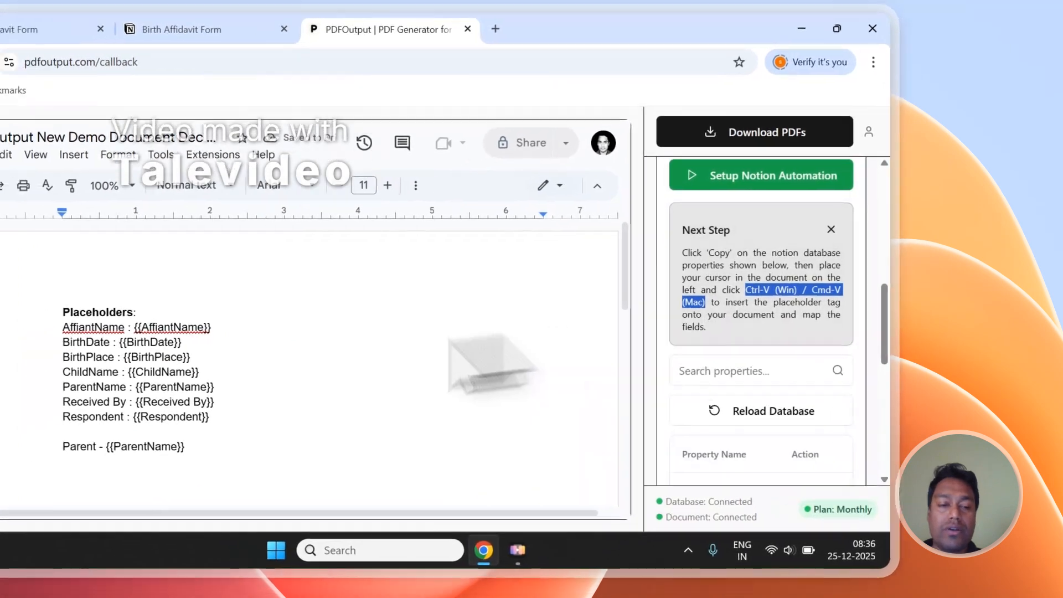
left_click(379, 419)
scroll(990, 343, "down", 10)
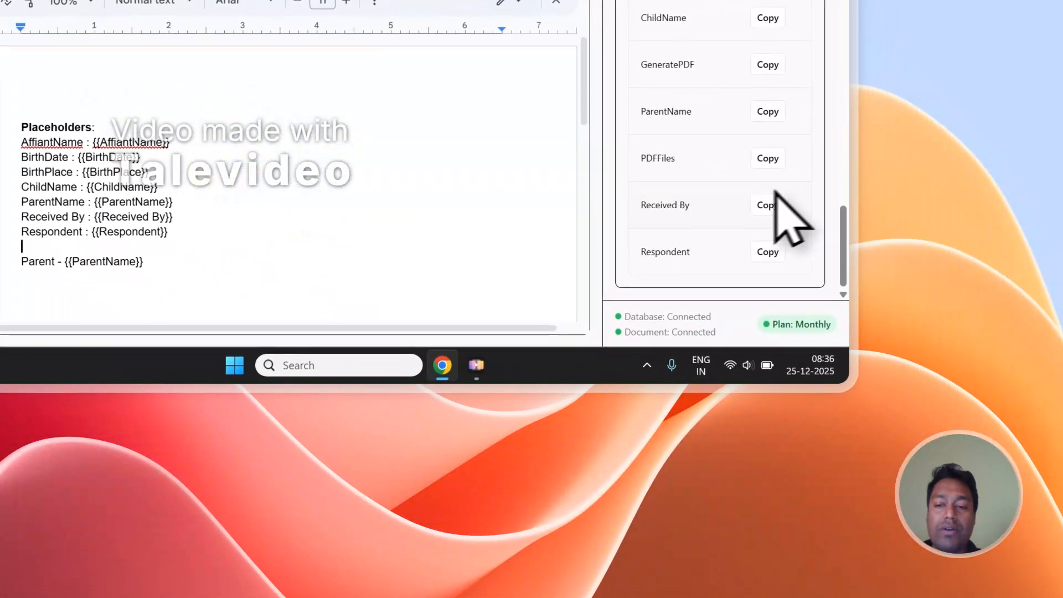
left_click(764, 20)
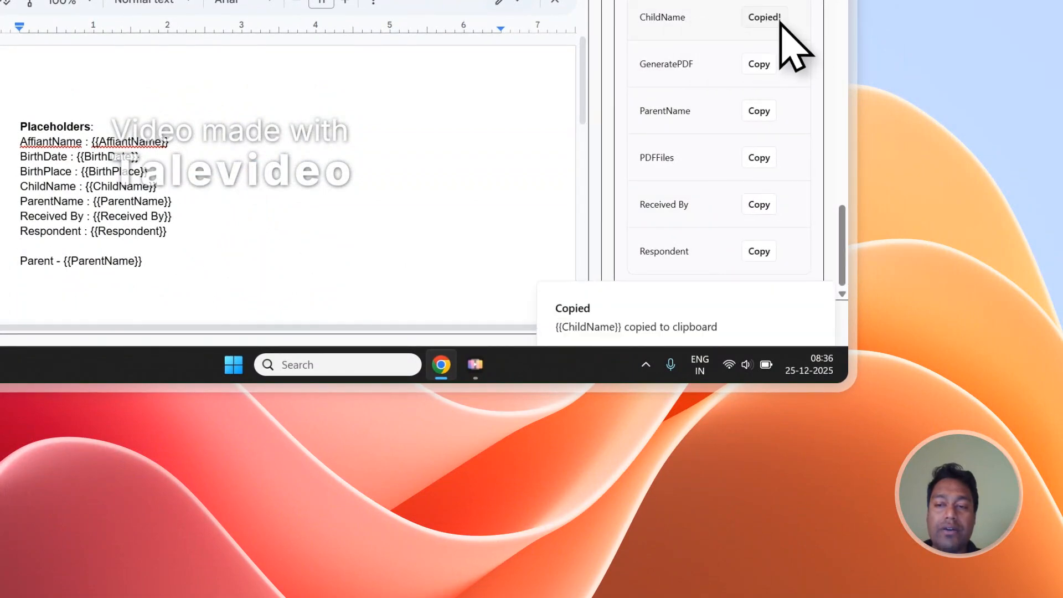
key("ctrl+v")
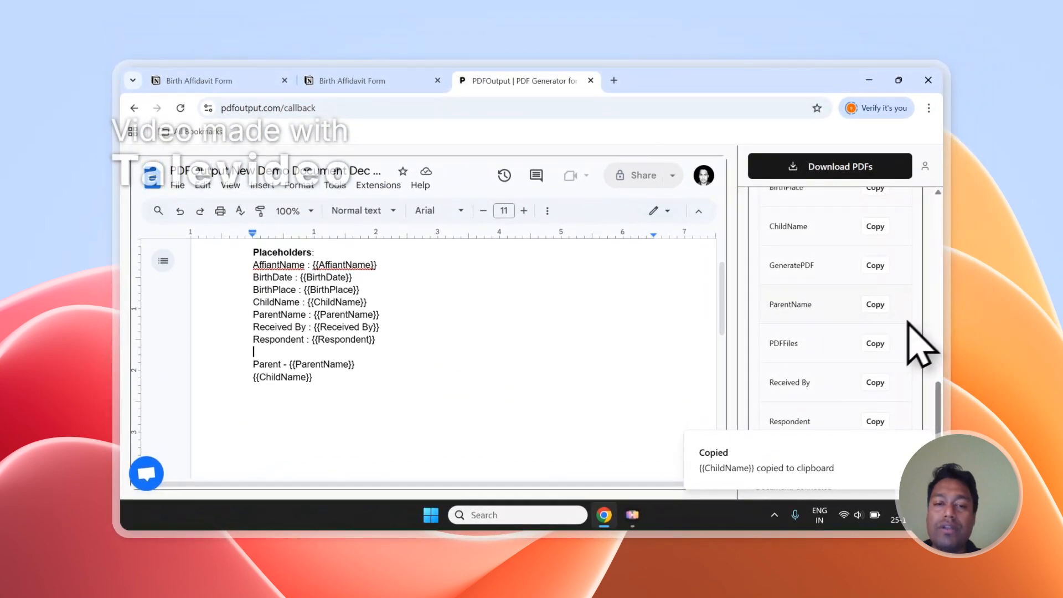
- Check the properties in the Notion database and set the PDF file name to ChildName in PDFOutput's mapping section
scroll(487, 373, "up", 2)
scroll(901, 308, "up", 5)
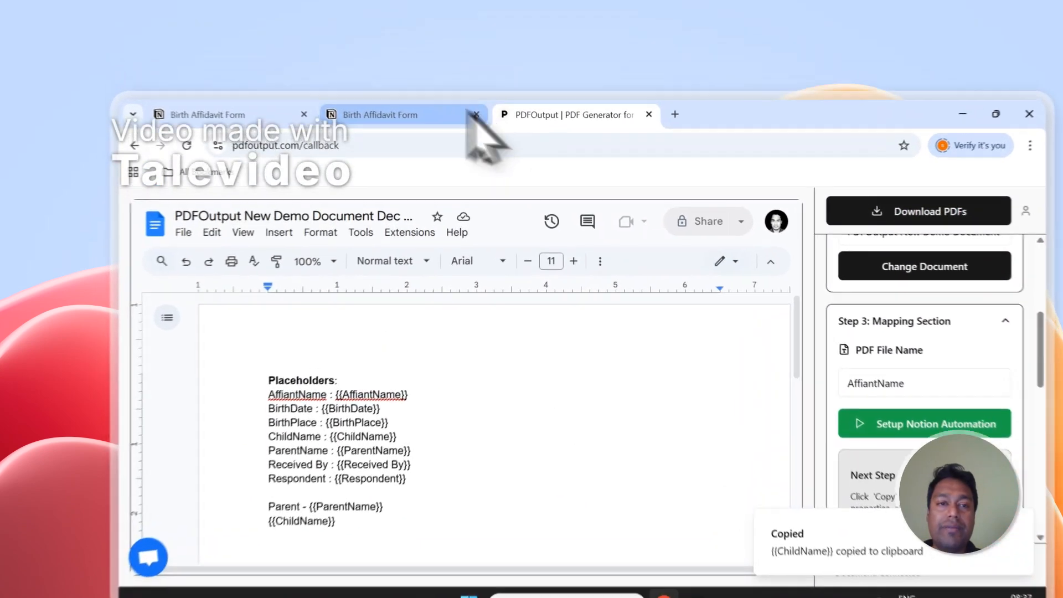
left_click(418, 81)
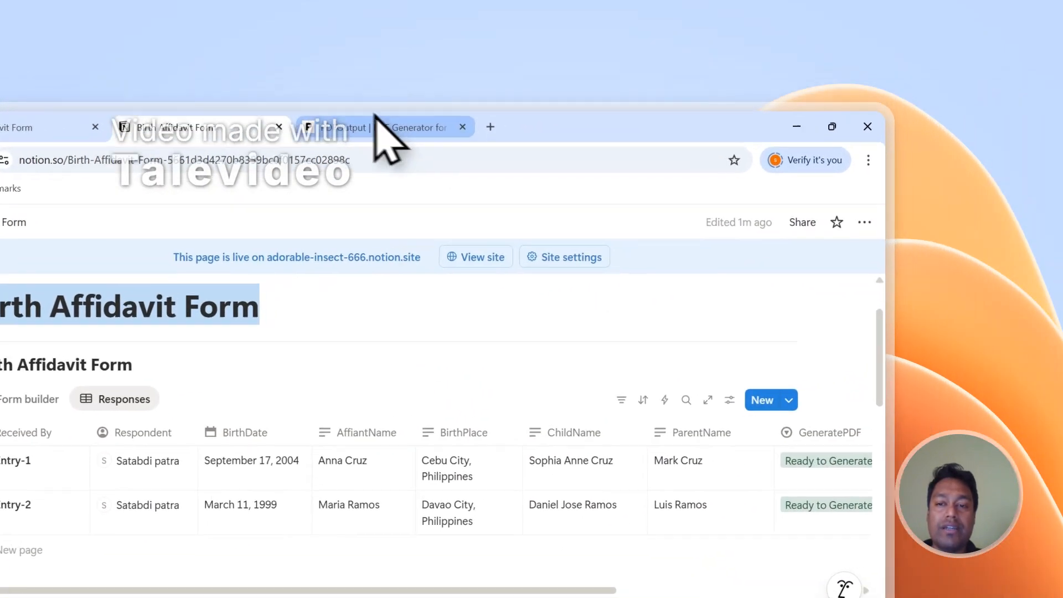
left_click(548, 89)
left_click(909, 379)
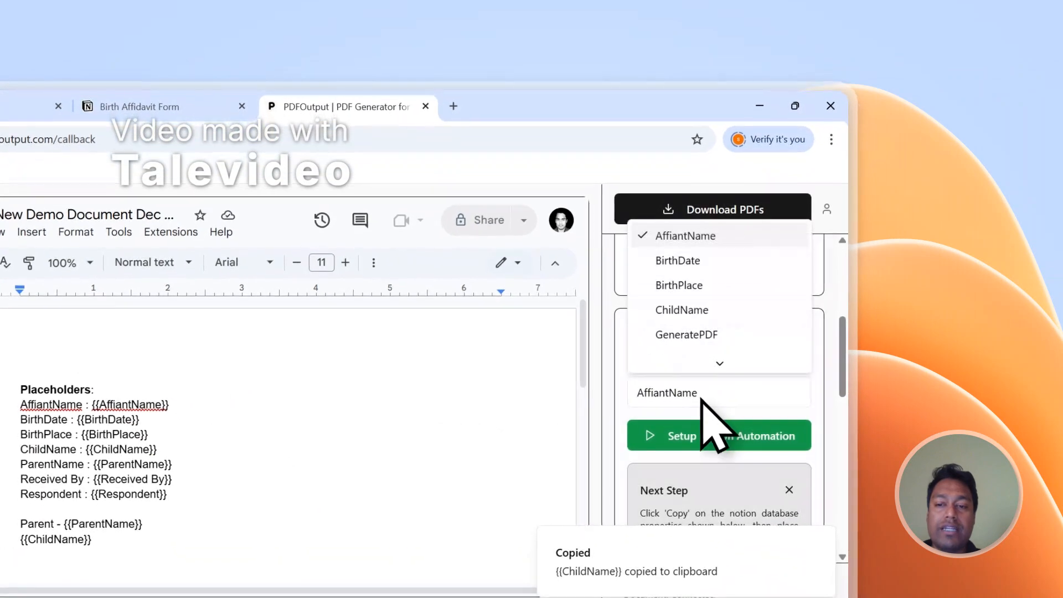
left_click(696, 310)
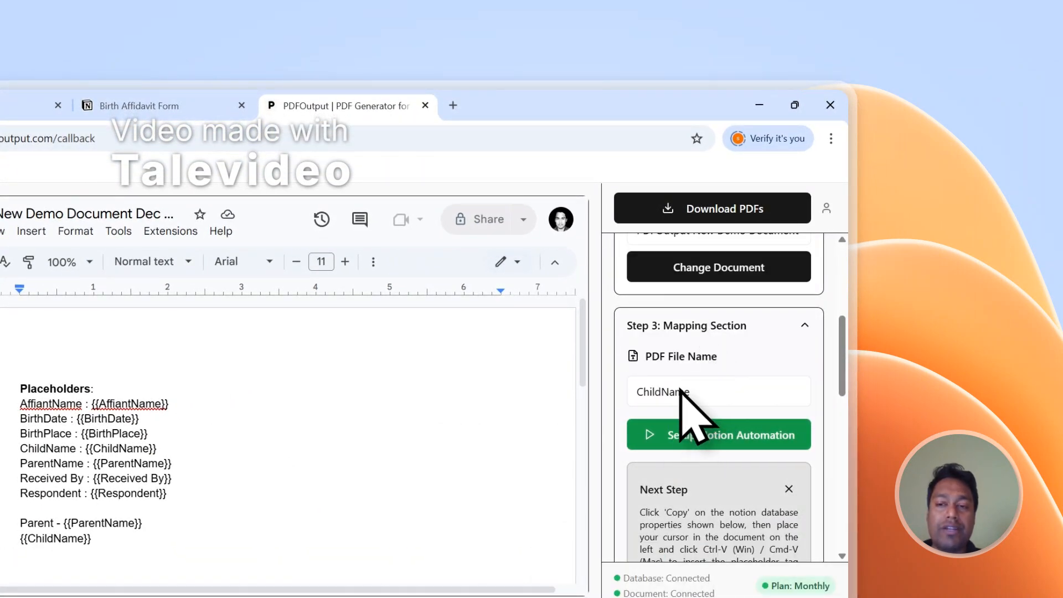
- Generate and download the PDFs, and check the GeneratePDF and PDFFiles columns of the Notion responses
scroll(682, 393, "up", 5)
left_click(700, 209)
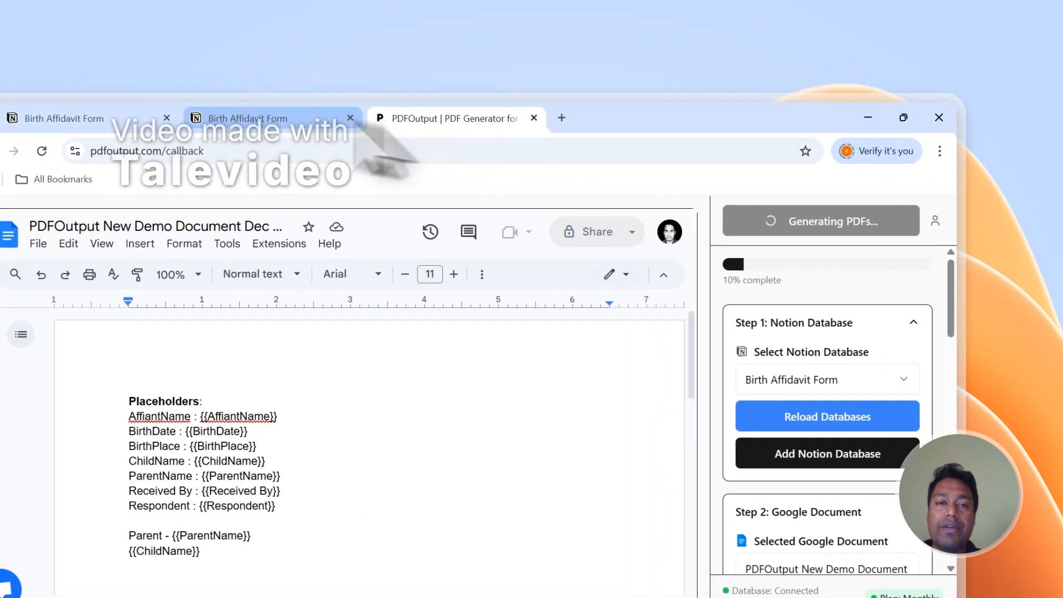
left_click(139, 106)
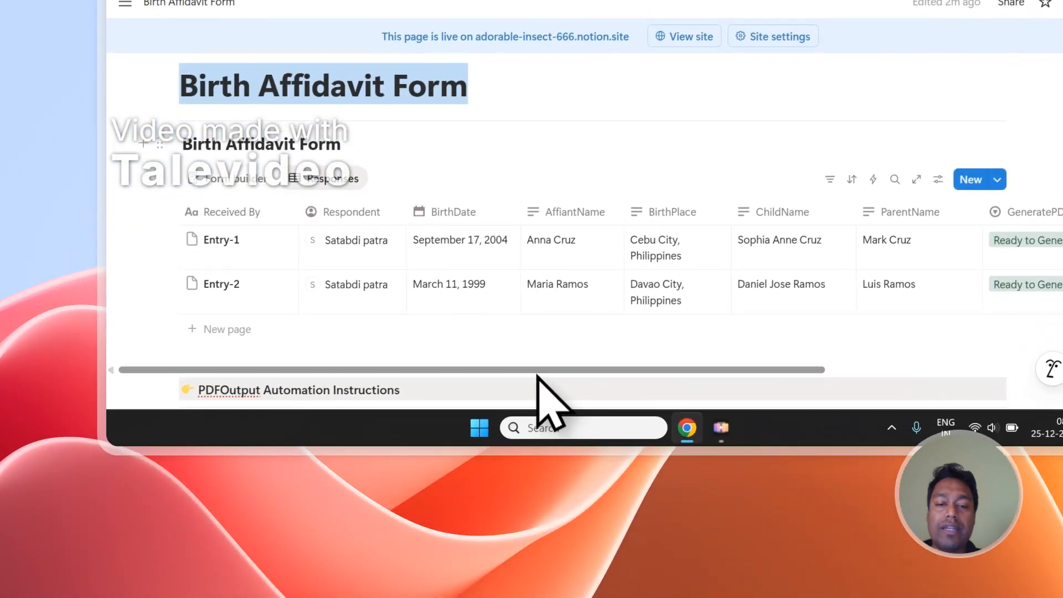
left_click_drag(536, 370, 790, 368)
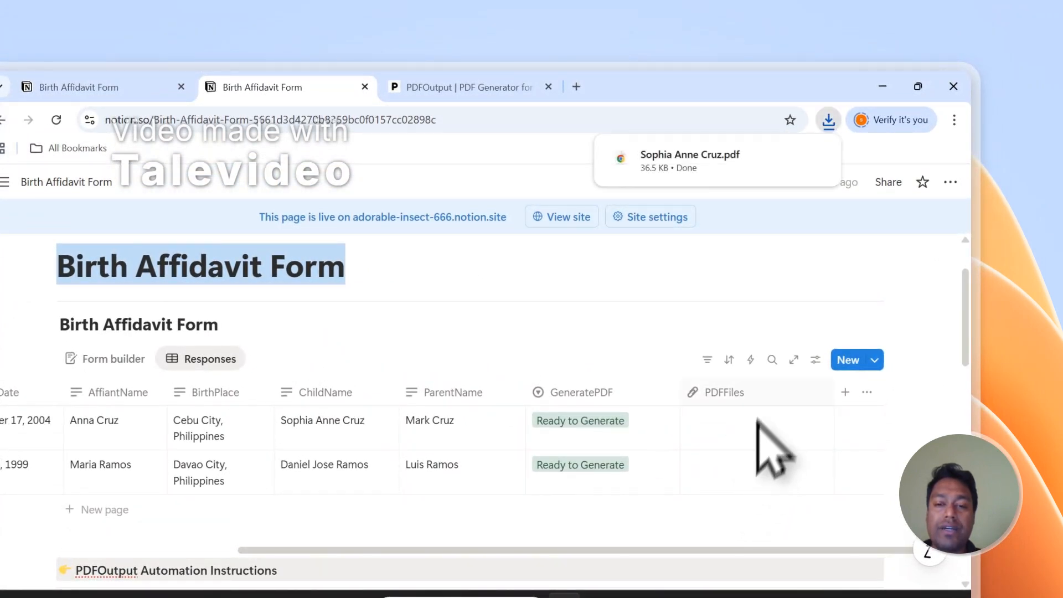
left_click(346, 269)
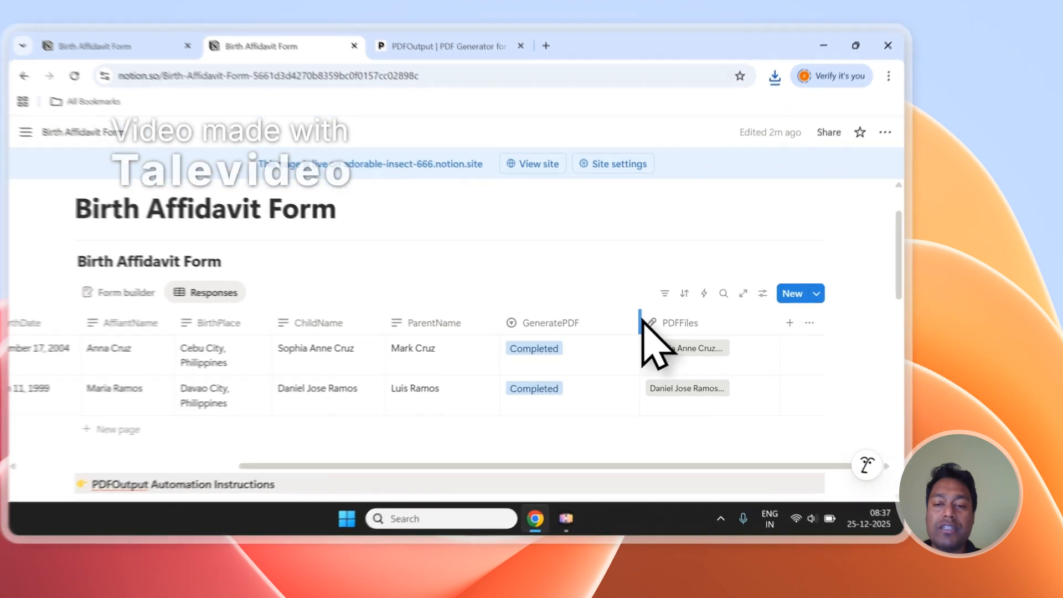
left_click_drag(700, 335, 657, 330)
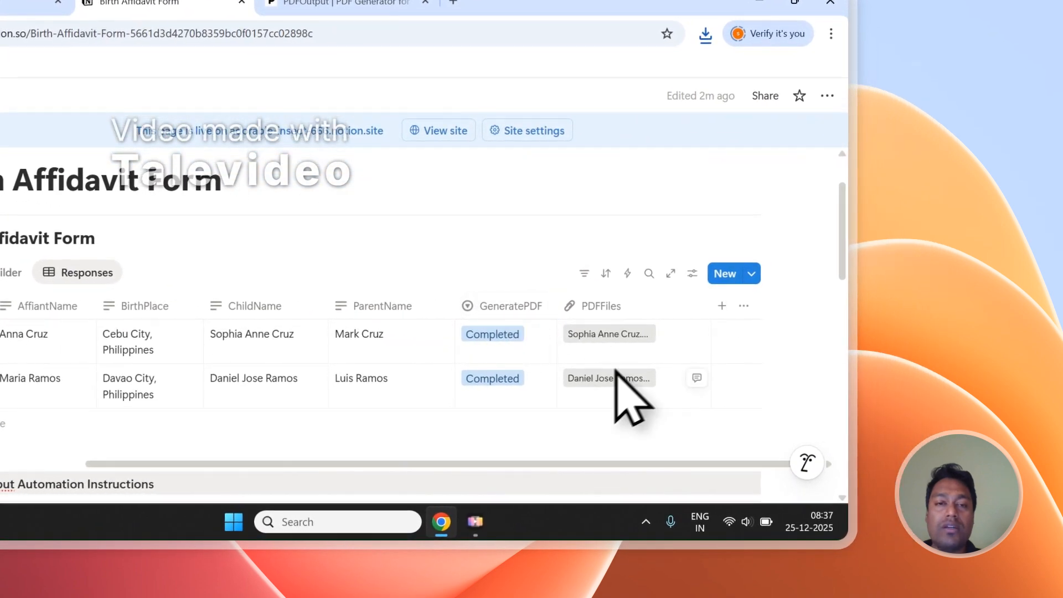
- Open the generated PDFs attached to Entry-1 and Entry-2 in the PDFFiles column, and switch to the Entry-1 file
left_click(595, 333)
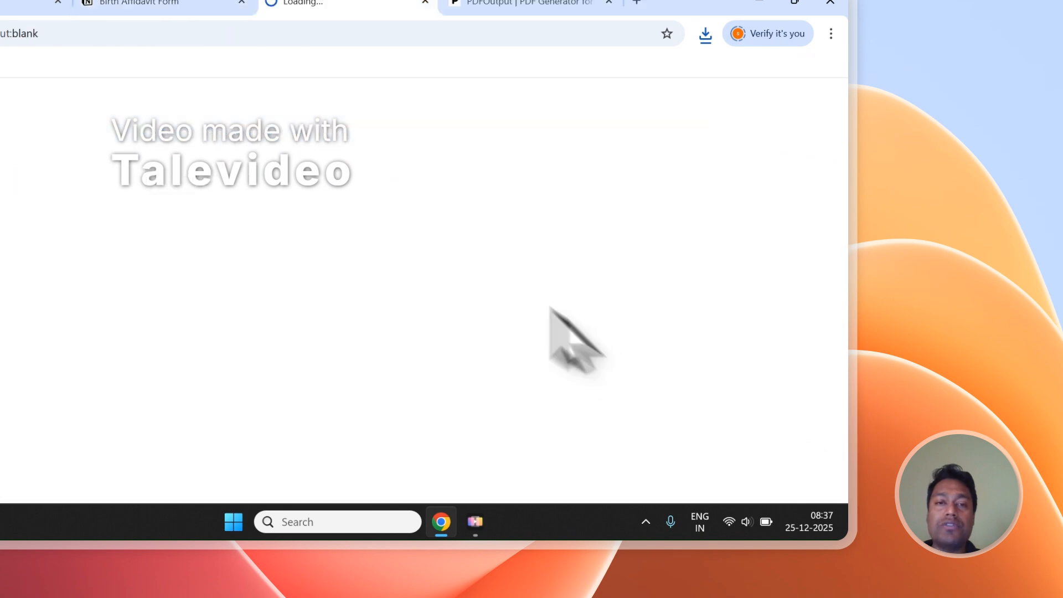
left_click(210, 4)
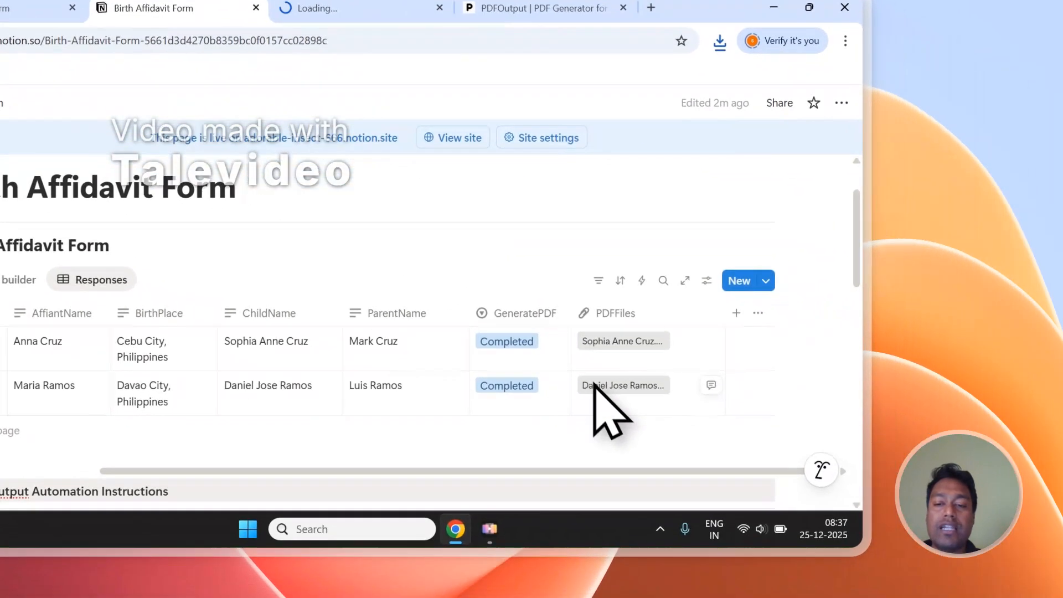
left_click(593, 383)
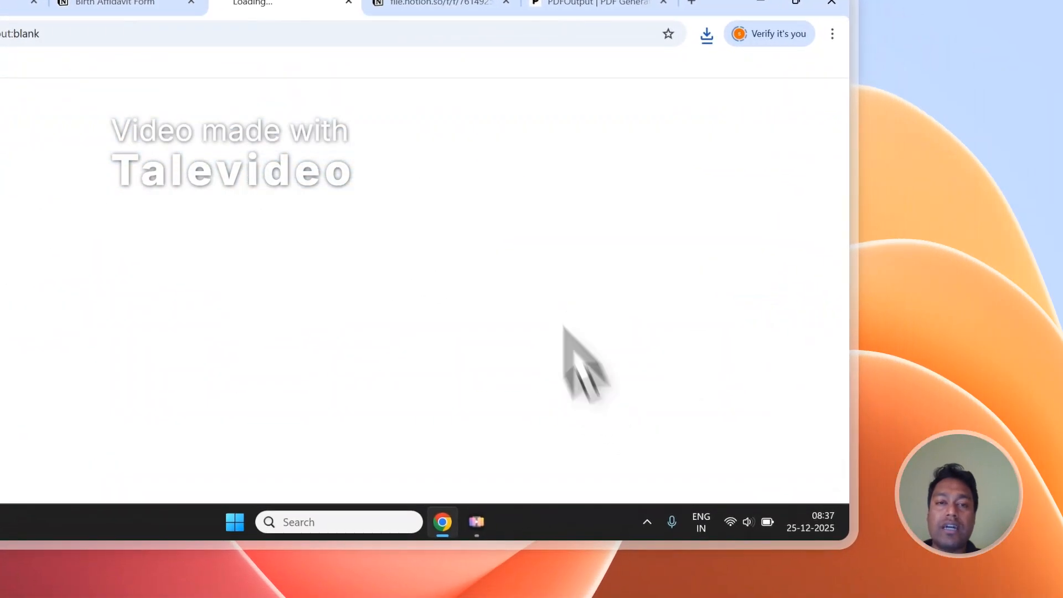
left_click(386, 5)
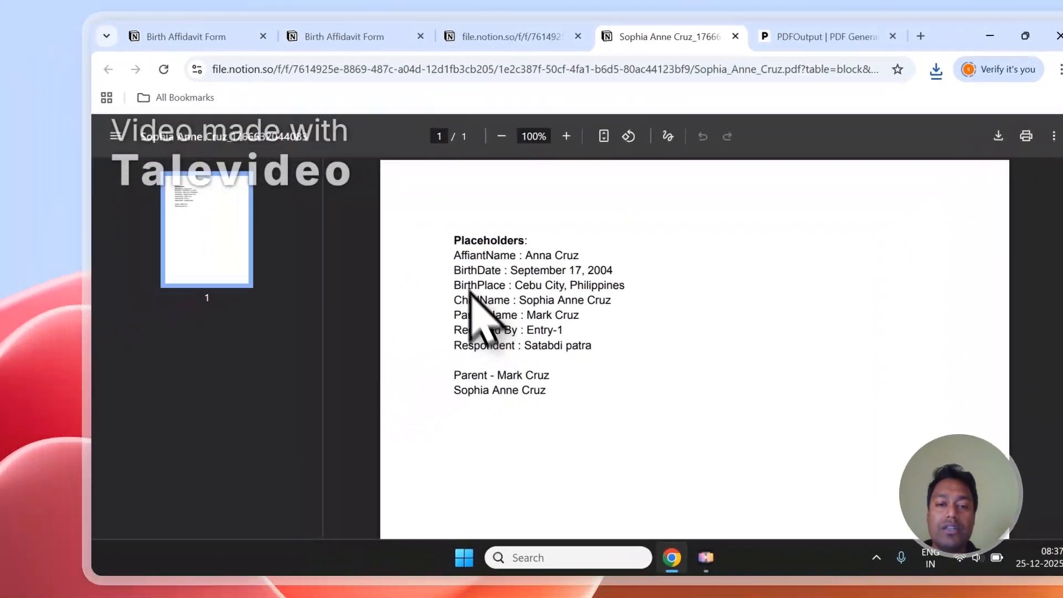
- Examine the filled-in values in the Entry-1 and Entry-2 PDFs, including the added Parent and child name lines, and compare both files
left_click_drag(321, 354, 416, 488)
left_click(579, 338)
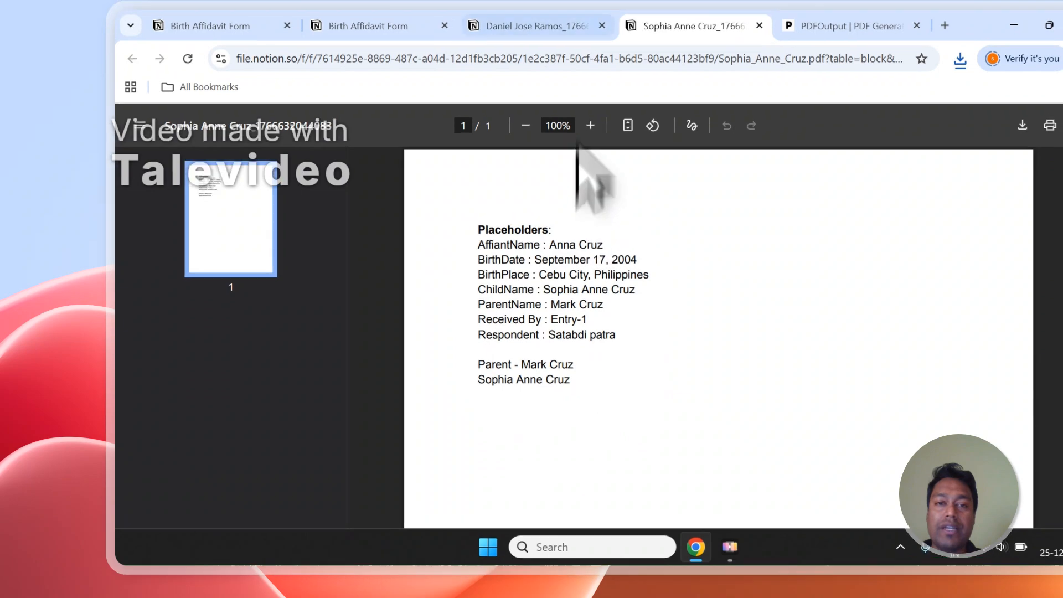
left_click(576, 15)
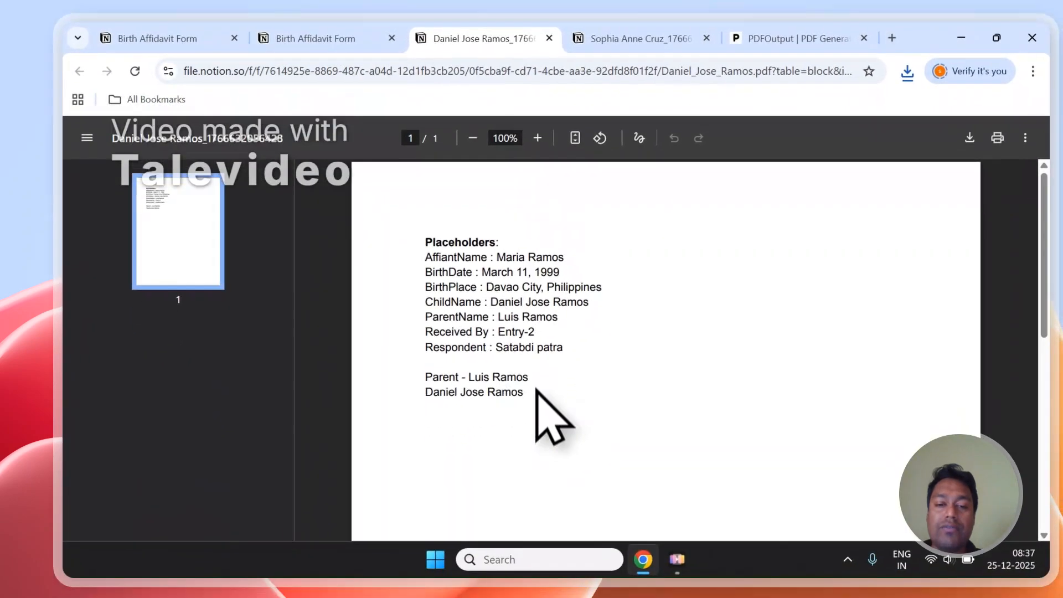
left_click_drag(534, 392, 424, 257)
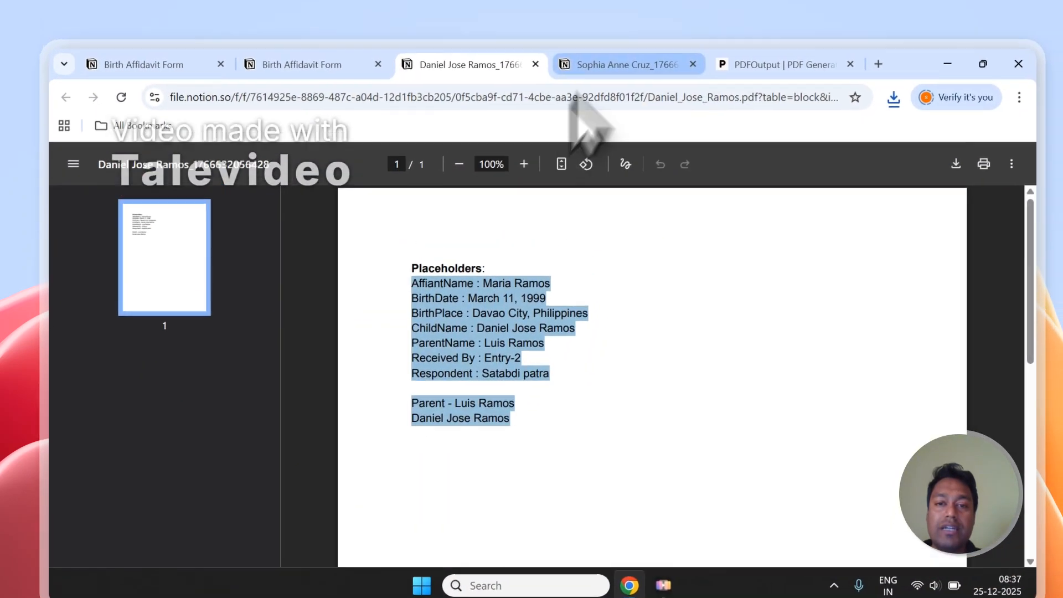
left_click(598, 17)
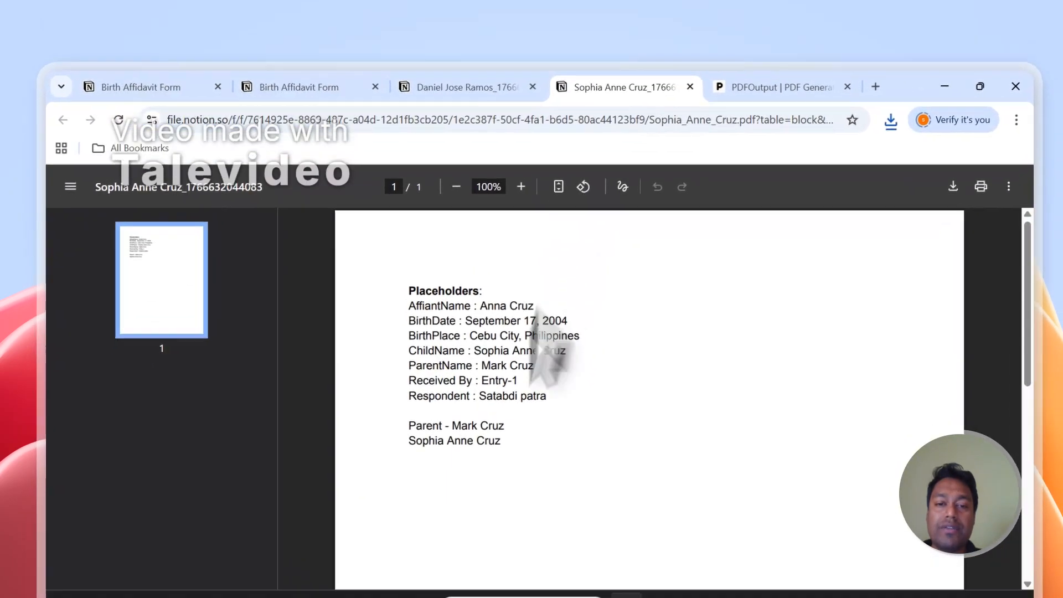
left_click(491, 20)
left_click(526, 393)
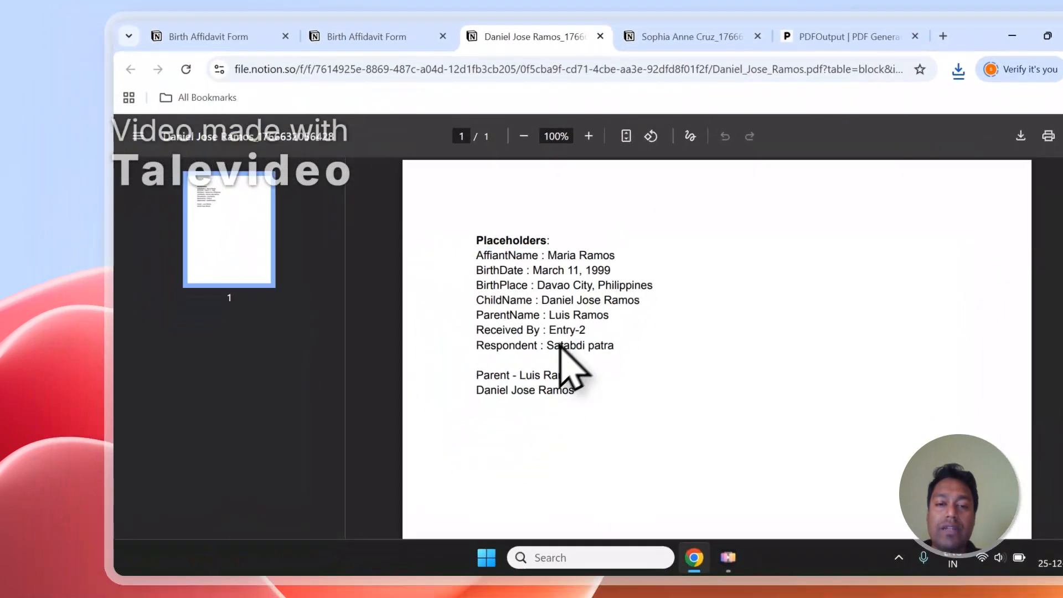
- Compare the Entry-1 and Entry-2 PDFs once more, close both files and return to PDFOutput
left_click(647, 82)
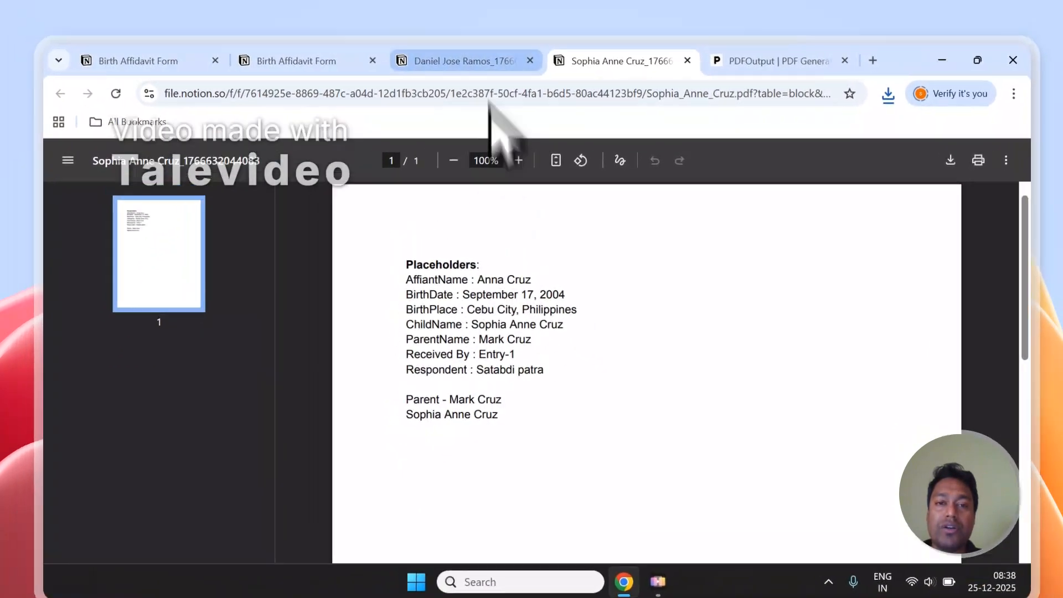
left_click(462, 114)
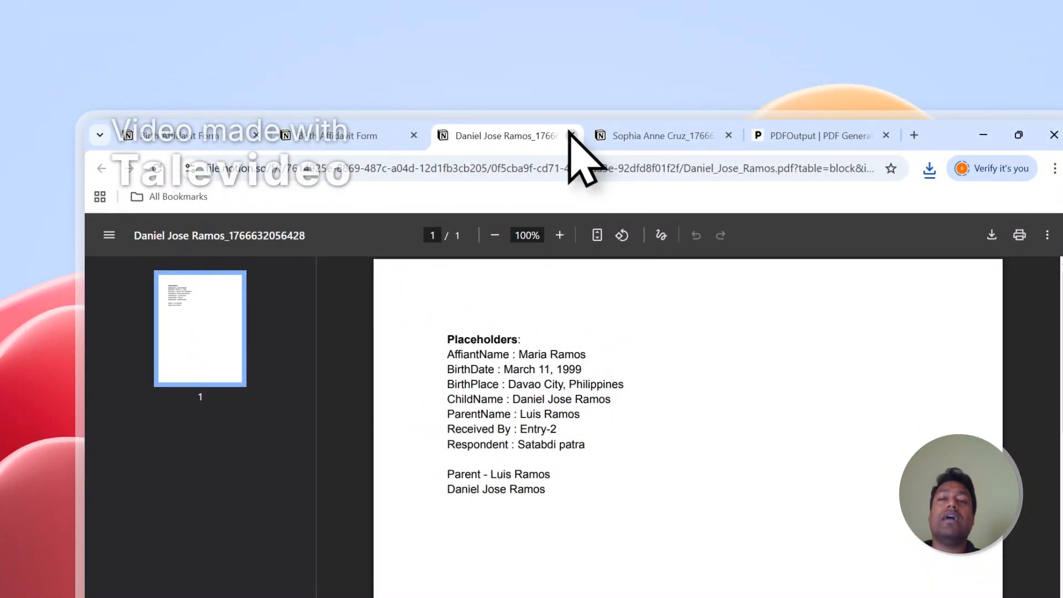
left_click(571, 135)
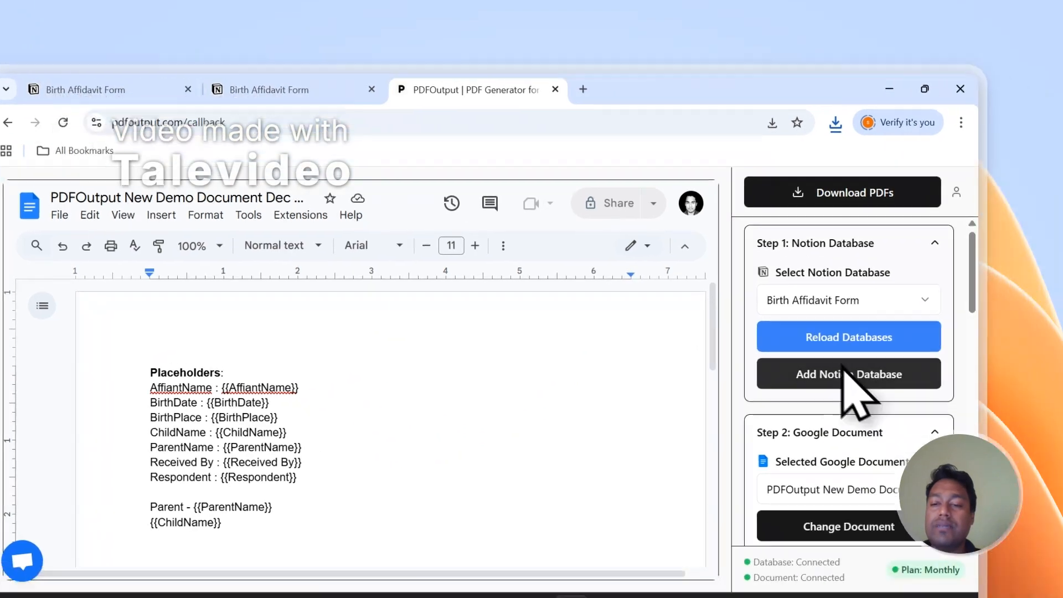
- Set up the Notion automation in PDFOutput's mapping section and dismiss the notification
scroll(937, 558, "down", 5)
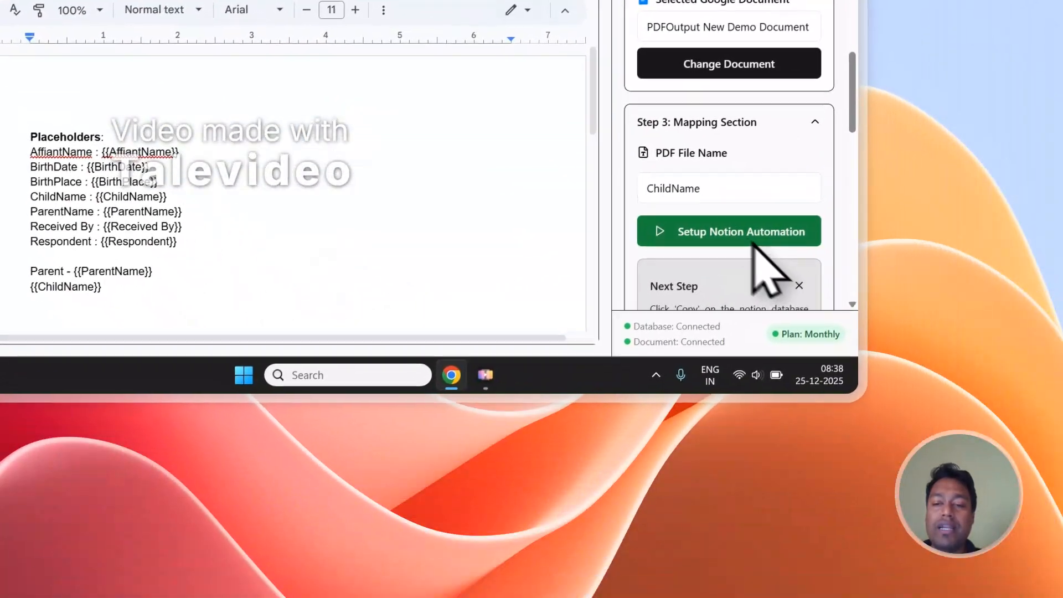
left_click(739, 238)
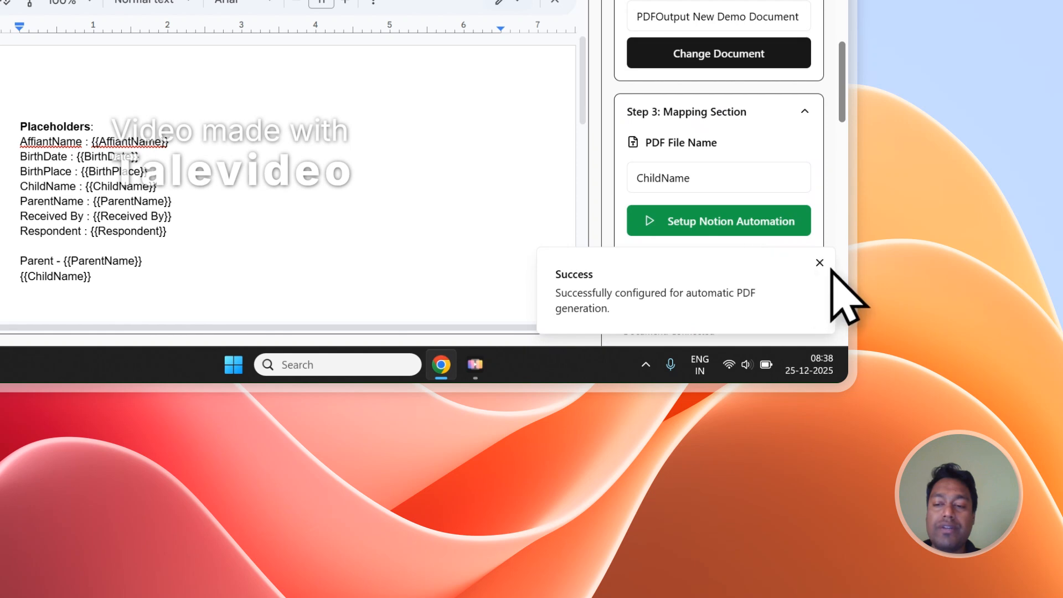
left_click(821, 264)
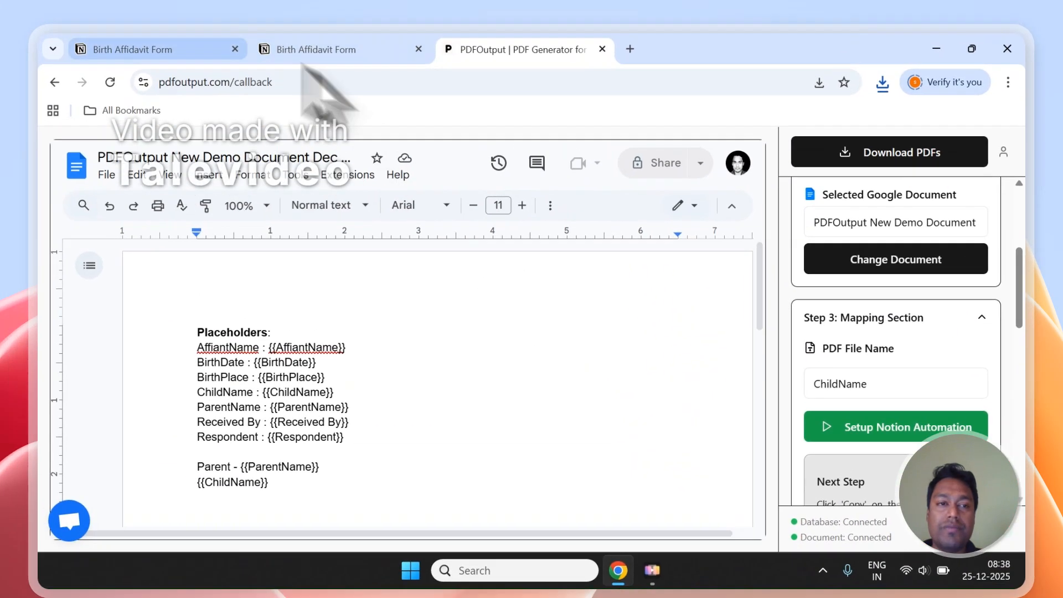
- Add an empty row to the Birth Affidavit Form responses in Notion and set its GeneratePDF to Ready to Generate
left_click(233, 78)
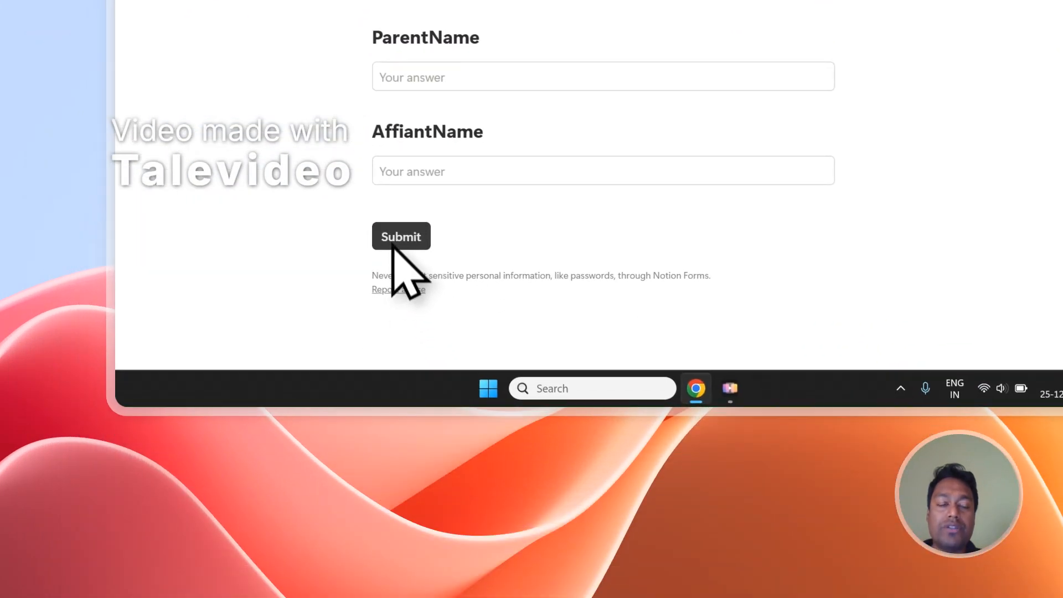
left_click(372, 109)
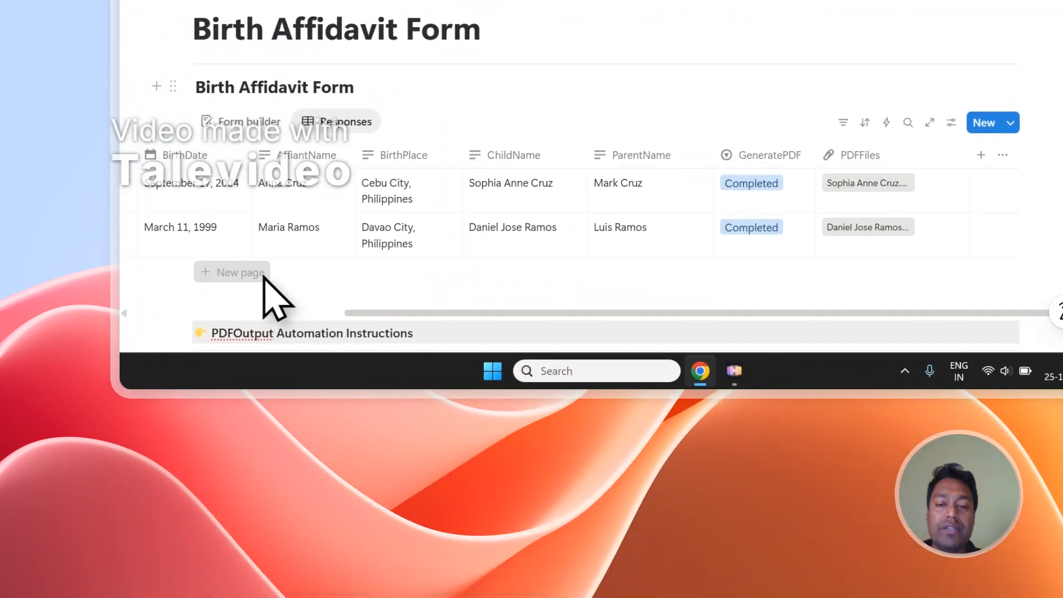
left_click(263, 277)
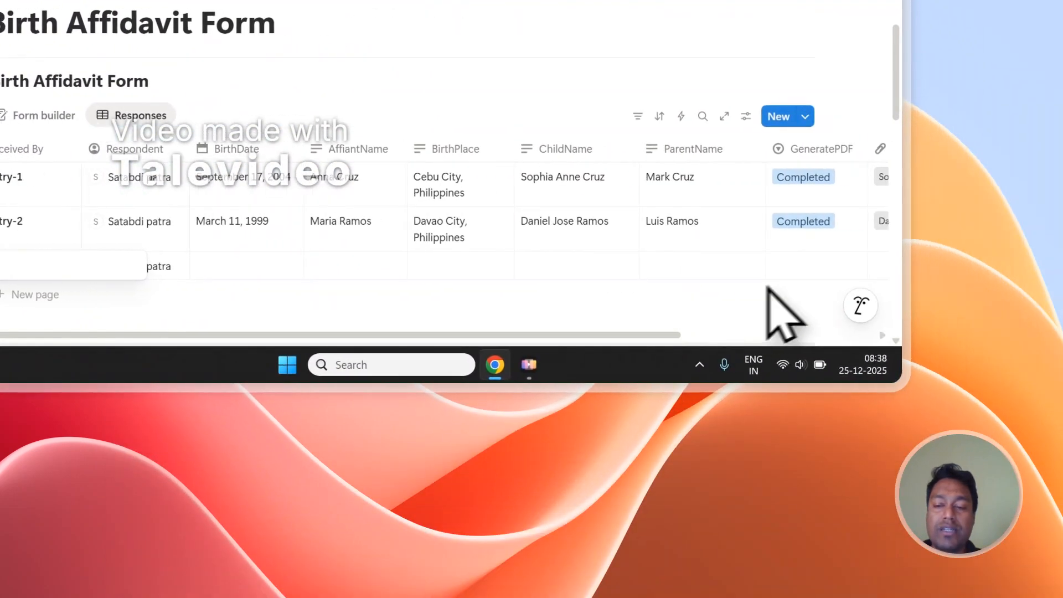
left_click(992, 281)
left_click(708, 172)
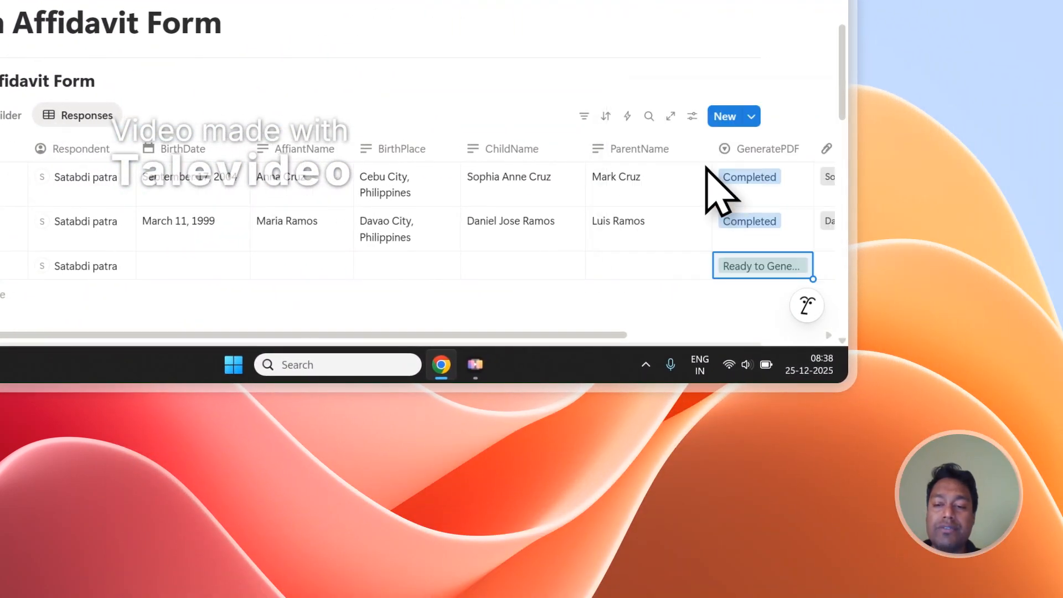
left_click_drag(636, 335, 736, 337)
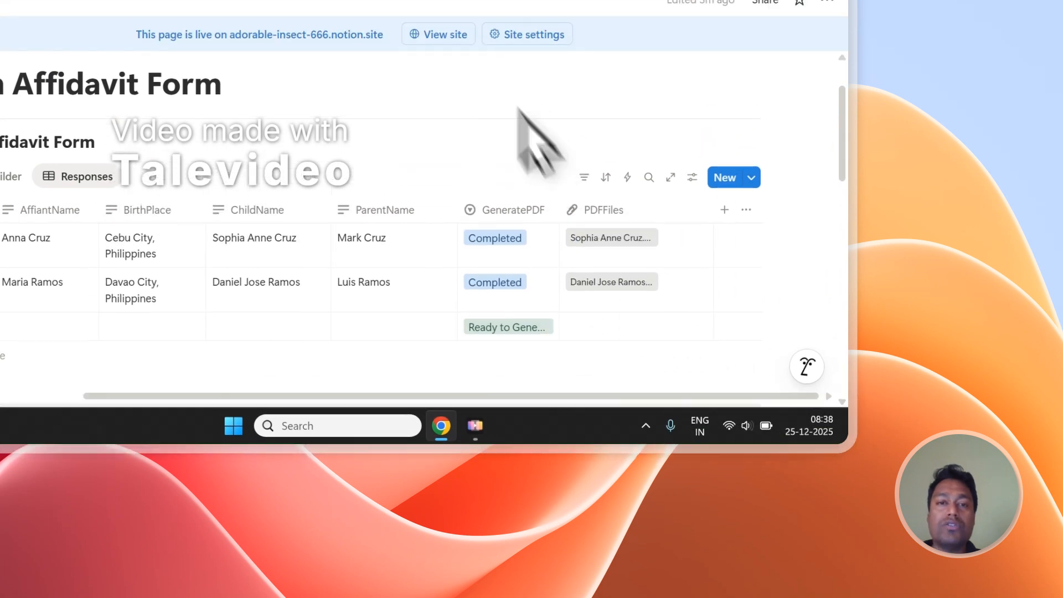
- Review the database, document and mapping settings in PDFOutput, and check the new row's GeneratePDF and PDFFiles values in Notion
left_click(439, 94)
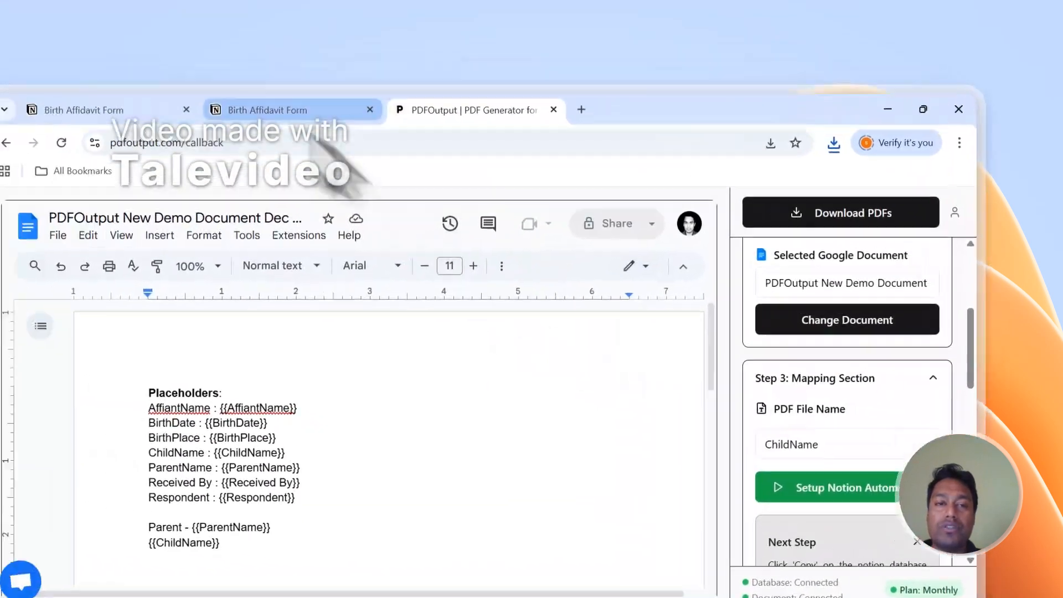
left_click(166, 87)
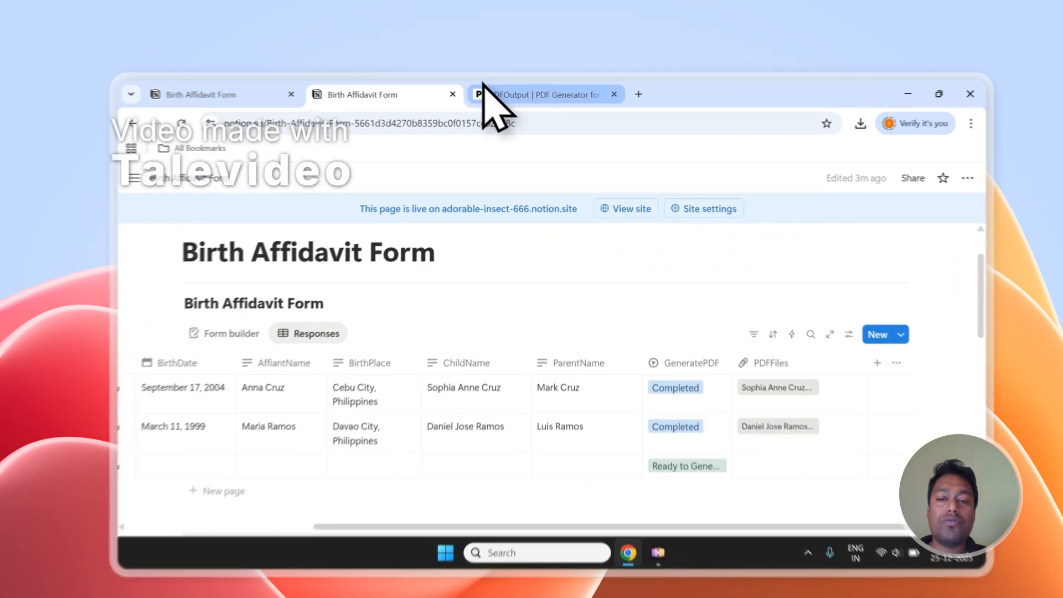
left_click(488, 83)
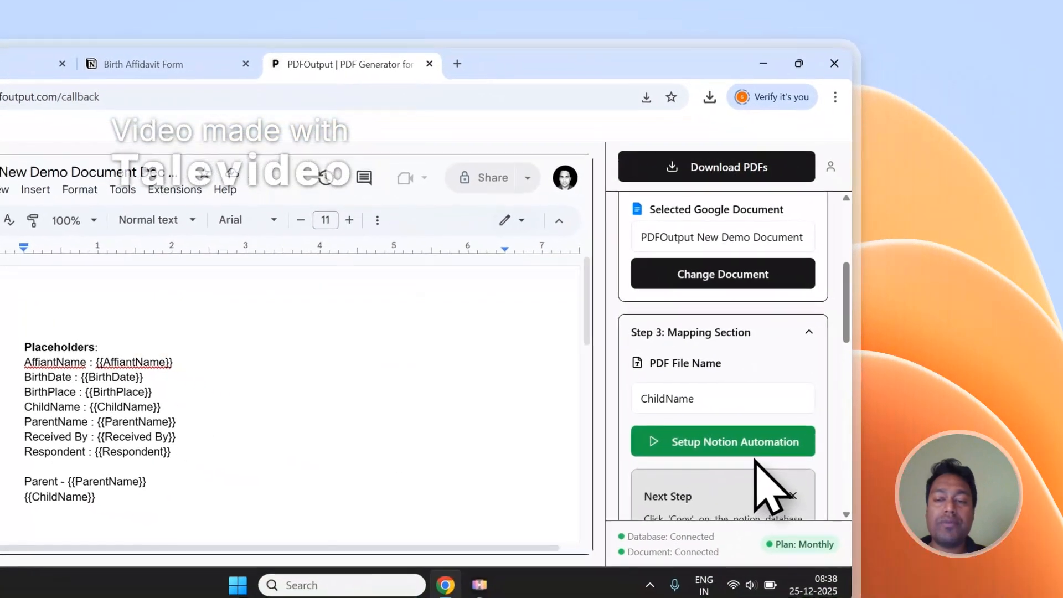
scroll(720, 387, "up", 5)
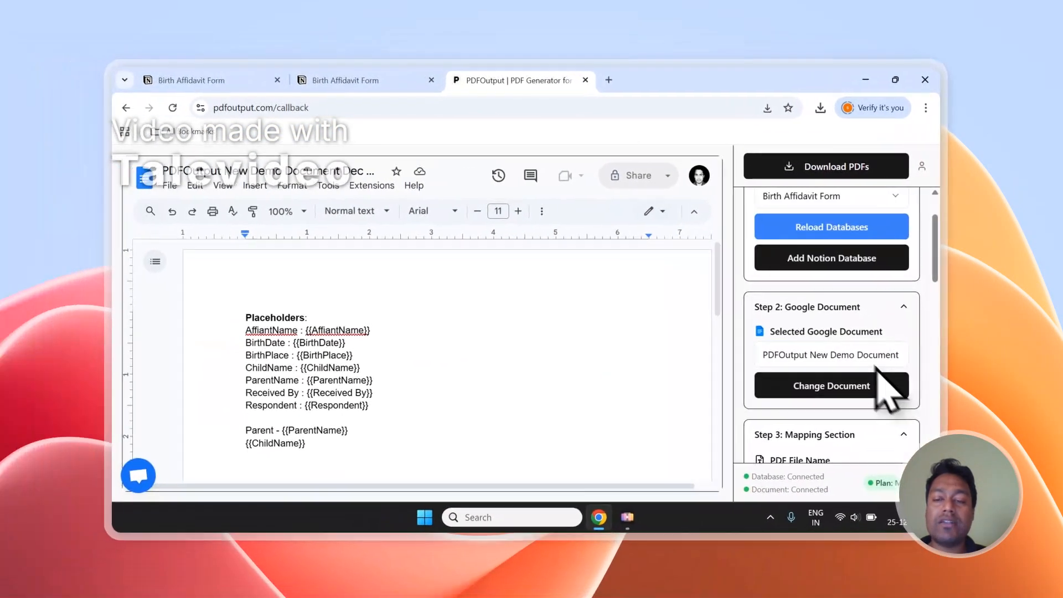
scroll(872, 403, "down", 2)
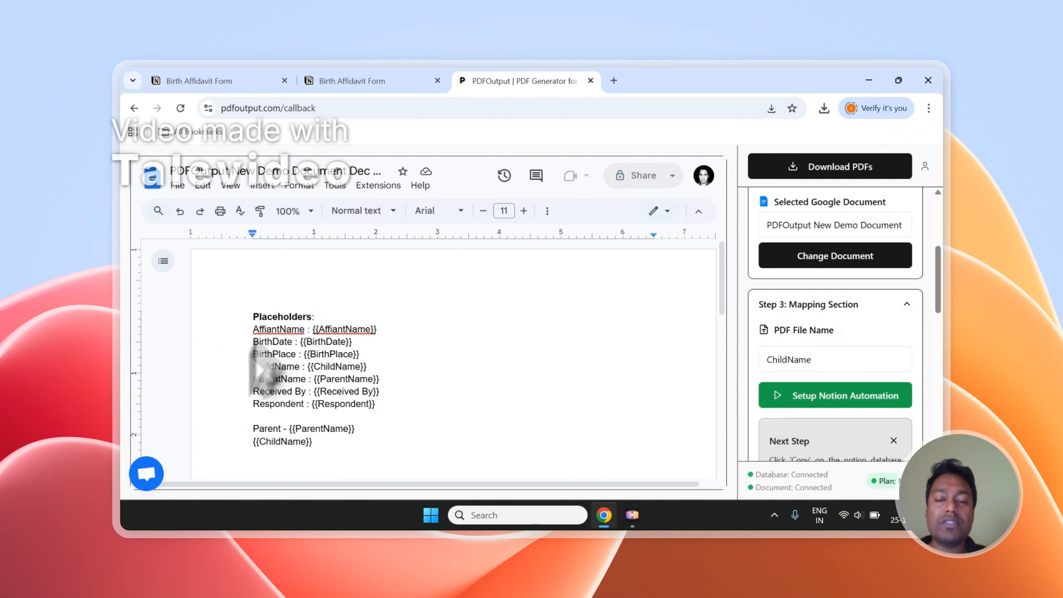
left_click(343, 81)
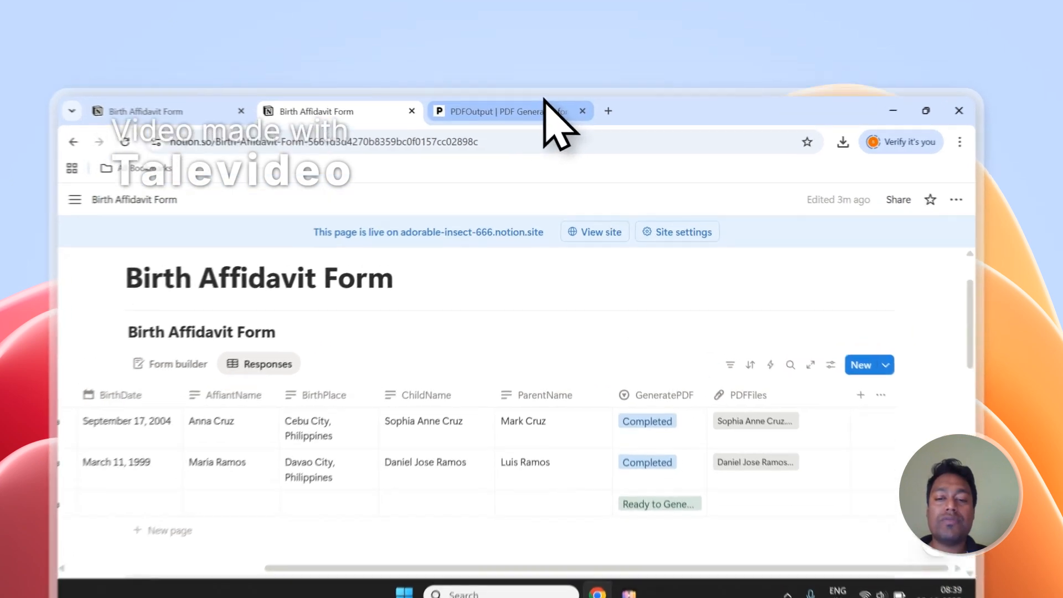
- Switch to PDFOutput, open its support chat to view it, and close the chat
left_click(570, 81)
scroll(426, 404, "down", 5)
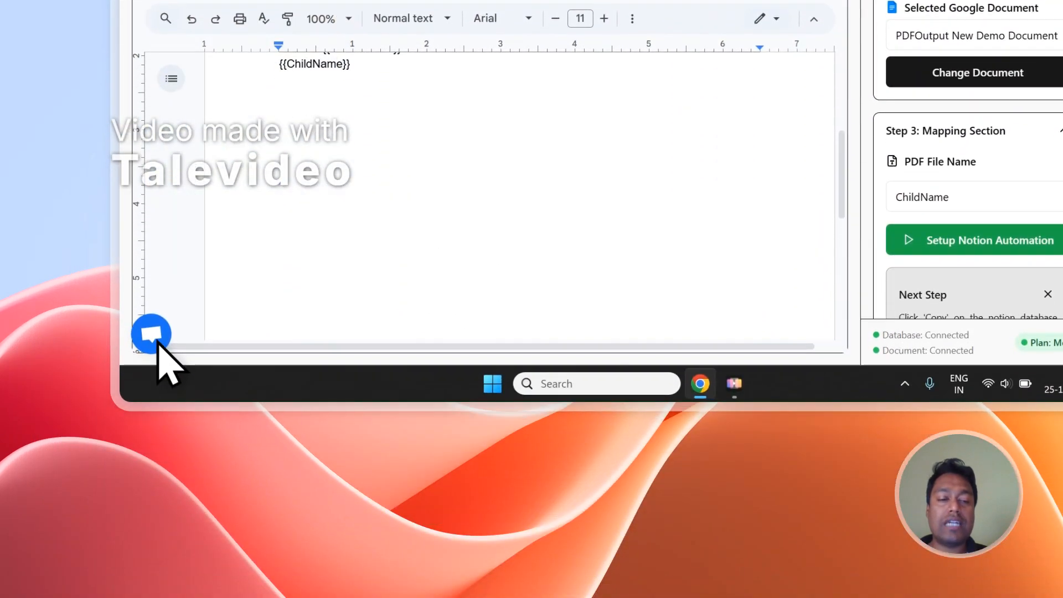
left_click(150, 549)
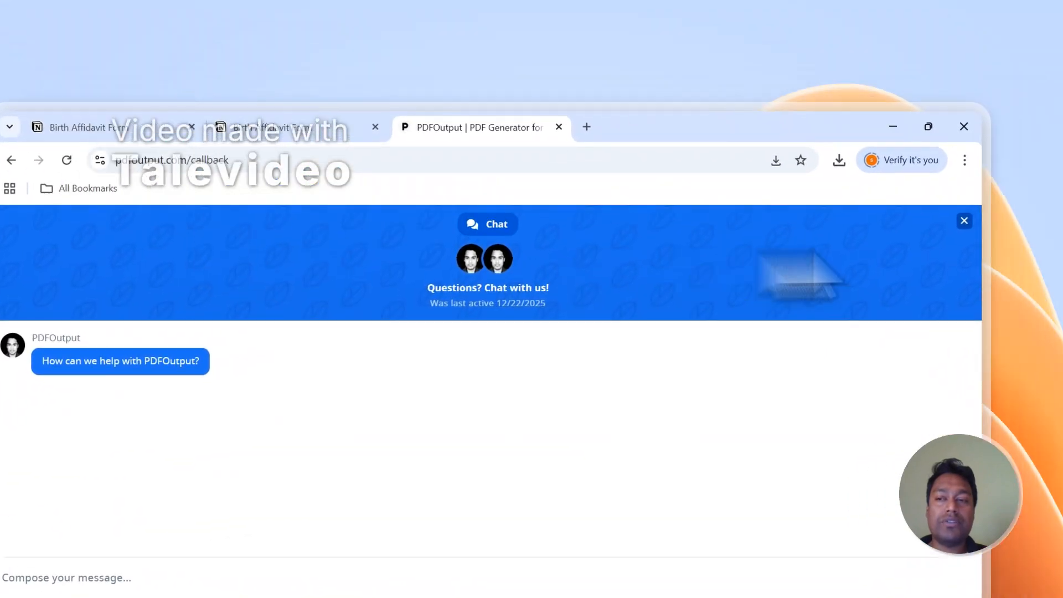
left_click(845, 232)
- Sign out of PDFOutput and open the website's Contact page with the message form and free demo booking
left_click(828, 239)
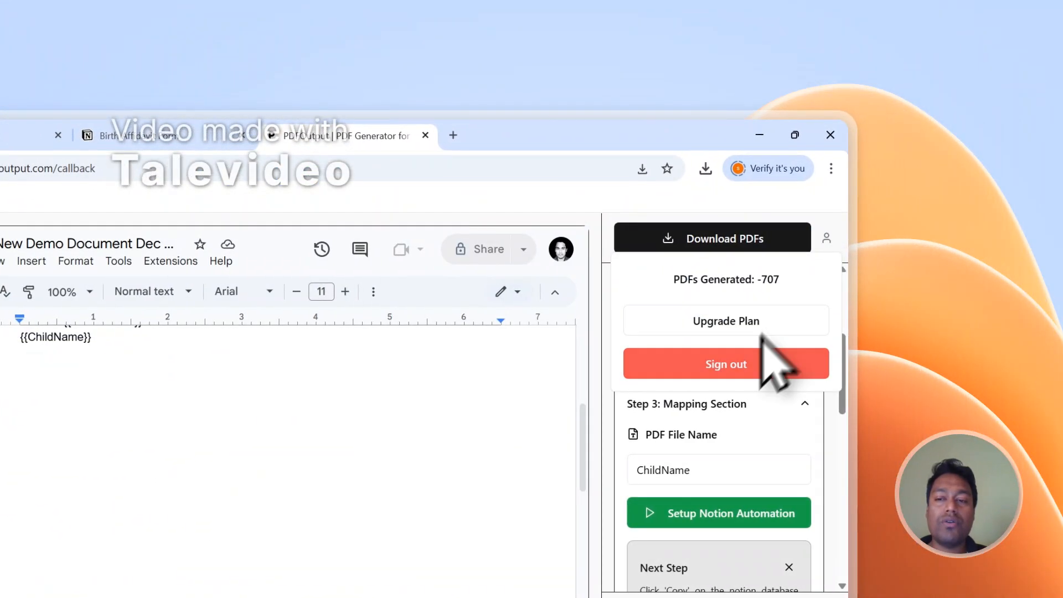
left_click(740, 368)
scroll(851, 260, "down", 10)
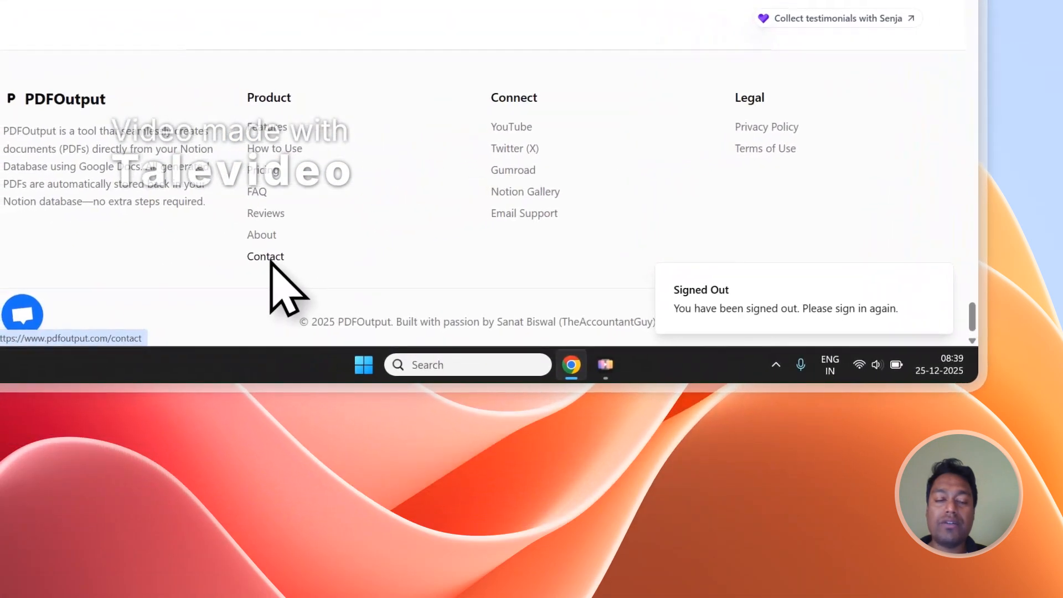
left_click(268, 262)
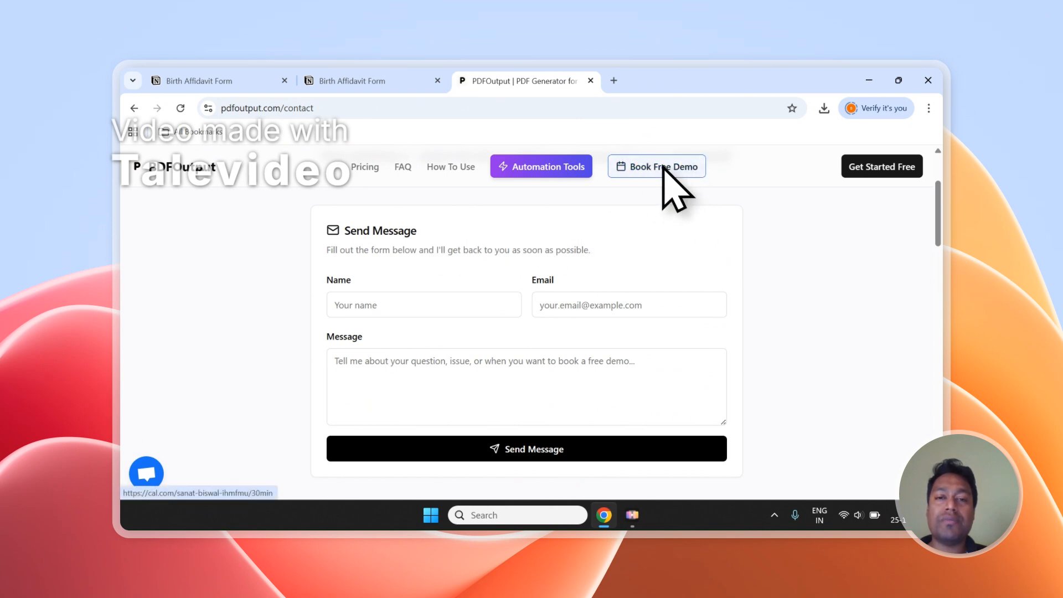
- Switch to the Notion responses and check the GeneratePDF and PDFFiles columns of the newly added row
left_click(376, 81)
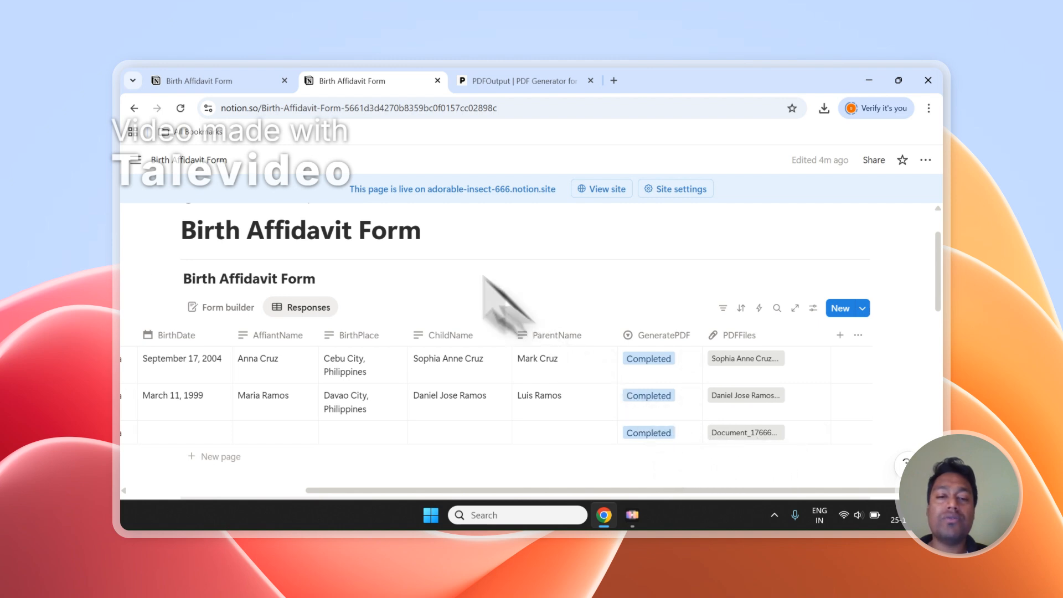
scroll(448, 310, "up", 1)
scroll(446, 305, "down", 2)
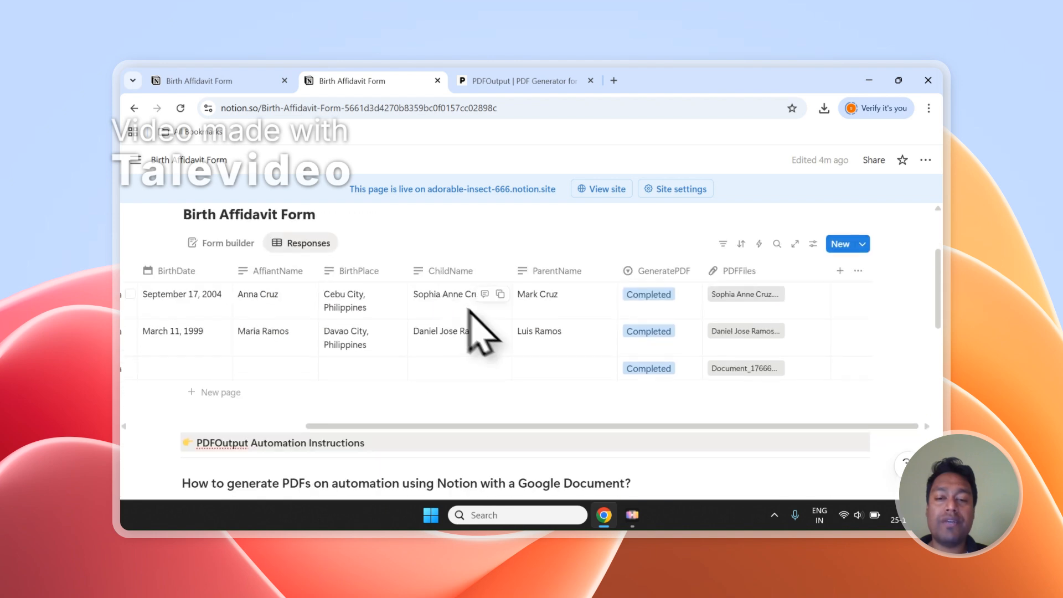
scroll(474, 326, "up", 1)
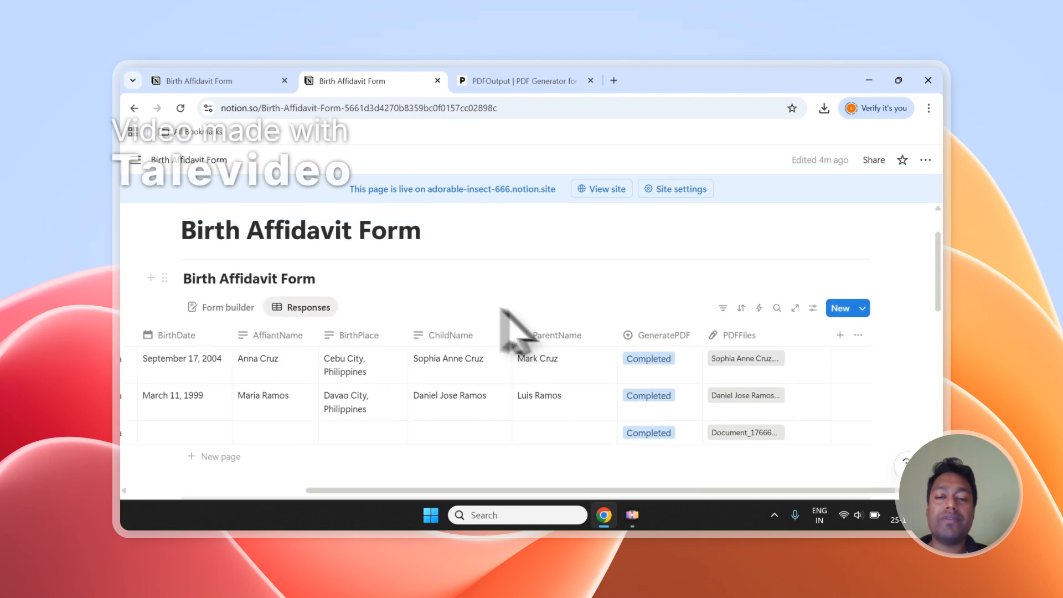